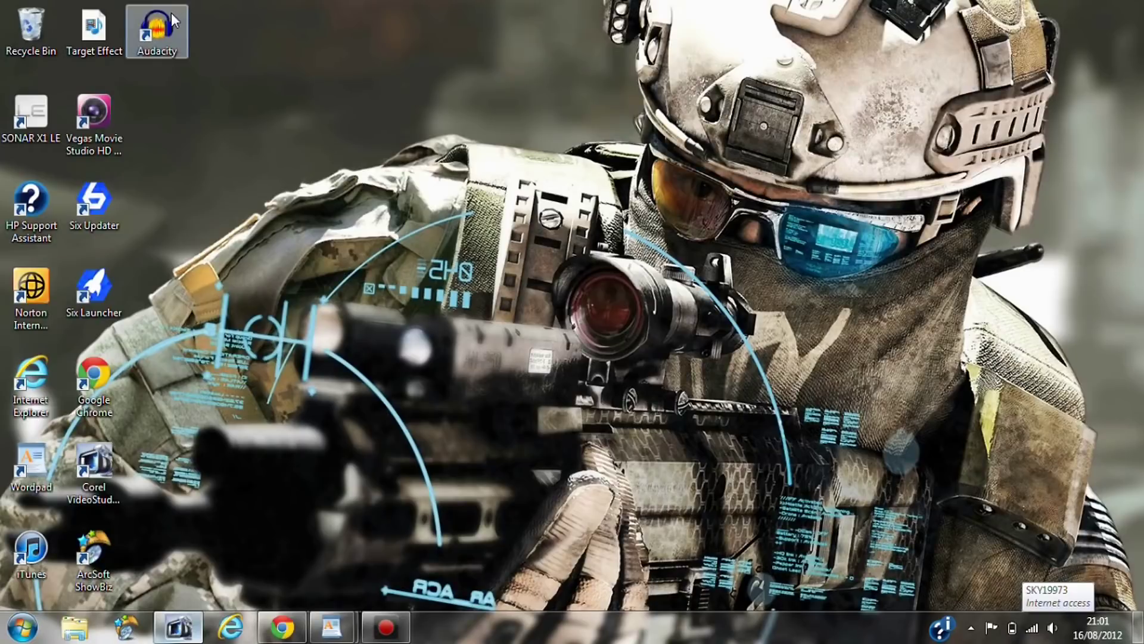
- Launch Audacity from its desktop shortcut
{"action": "double_click", "coordinate": [171, 15]}
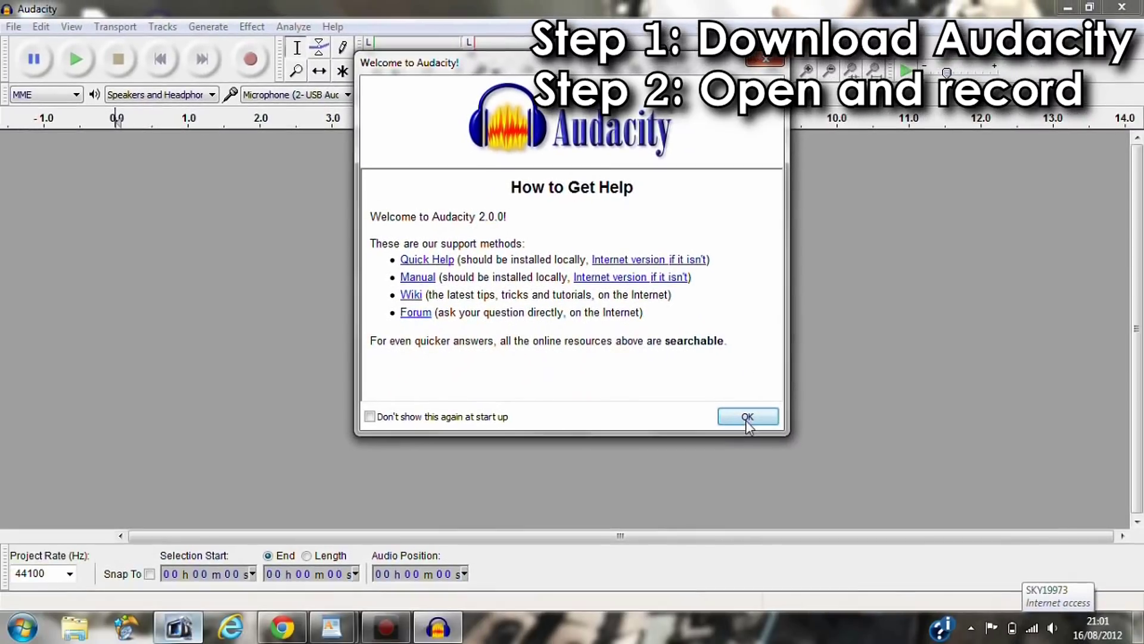
- Dismiss the welcome screen and set the USB audio microphone as input at volume 1.0
{"action": "left_click", "coordinate": [749, 418]}
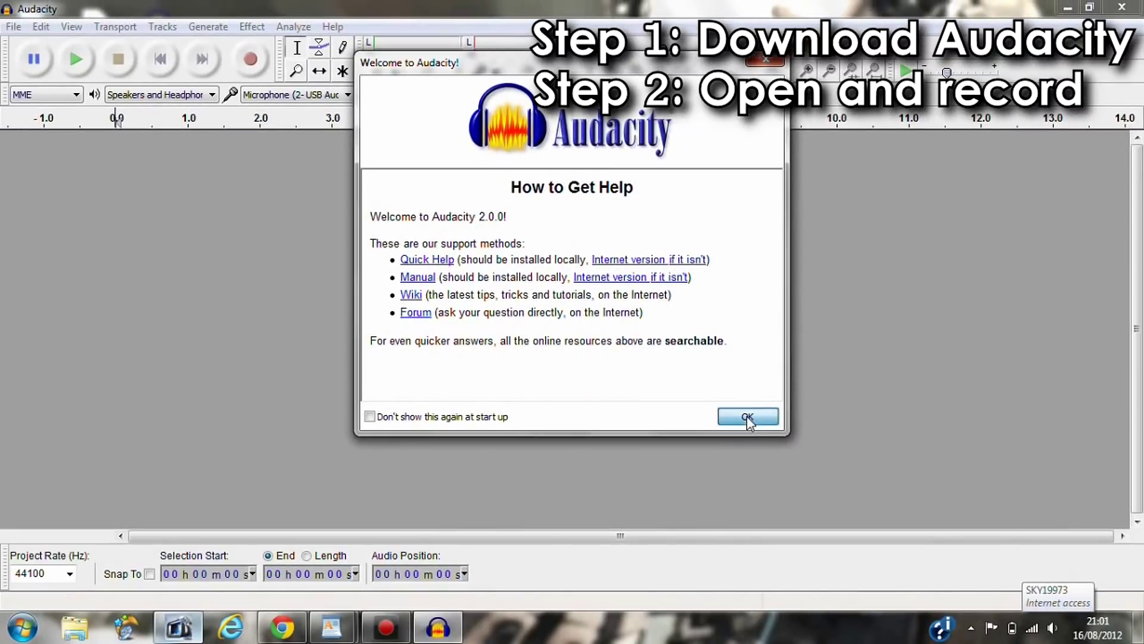
{"action": "left_click", "coordinate": [298, 94]}
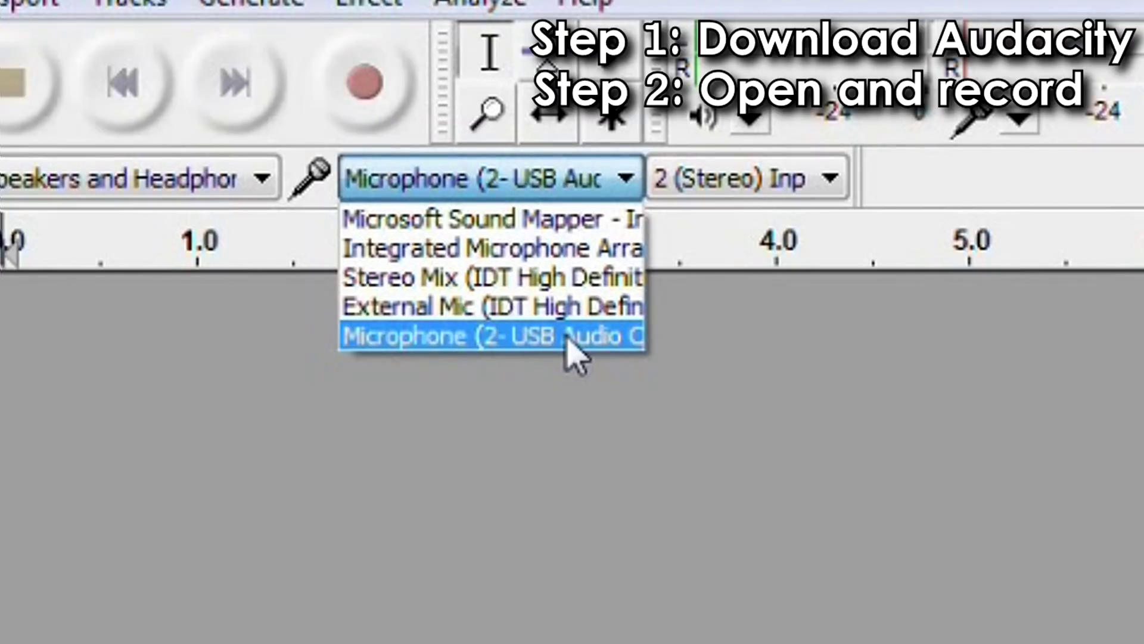
{"action": "left_click", "coordinate": [568, 338]}
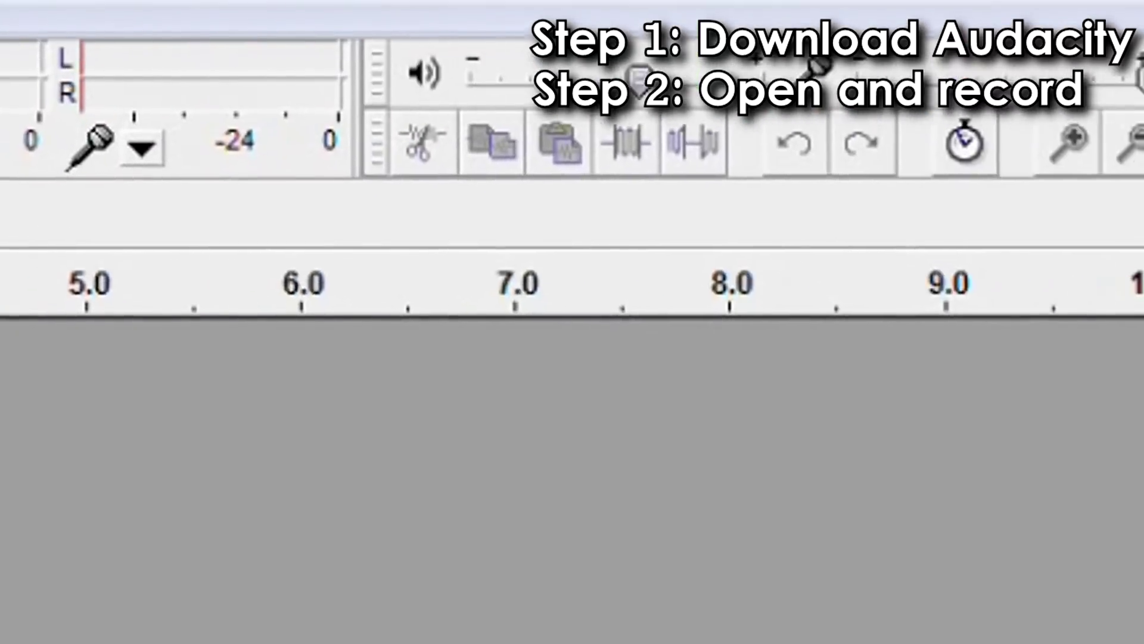
{"action": "left_click_drag", "start_coordinate": [1127, 81], "coordinate": [1143, 121]}
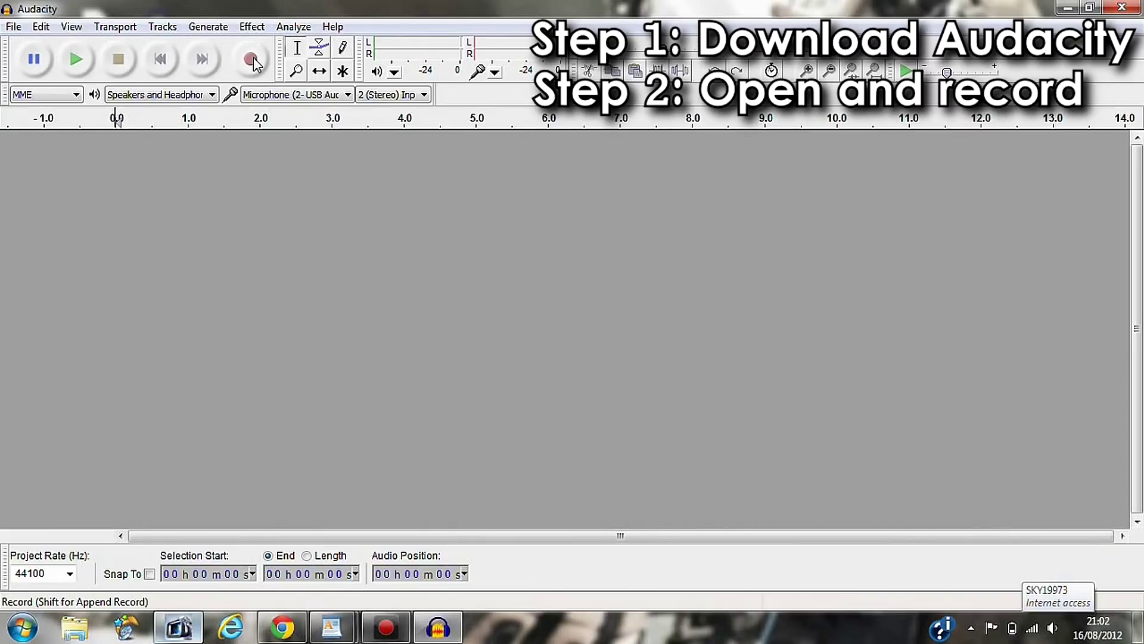
- Record about six seconds of speech and save it as compressed project 'AUDIO 1 WITH MIC'
{"action": "left_click", "coordinate": [252, 61]}
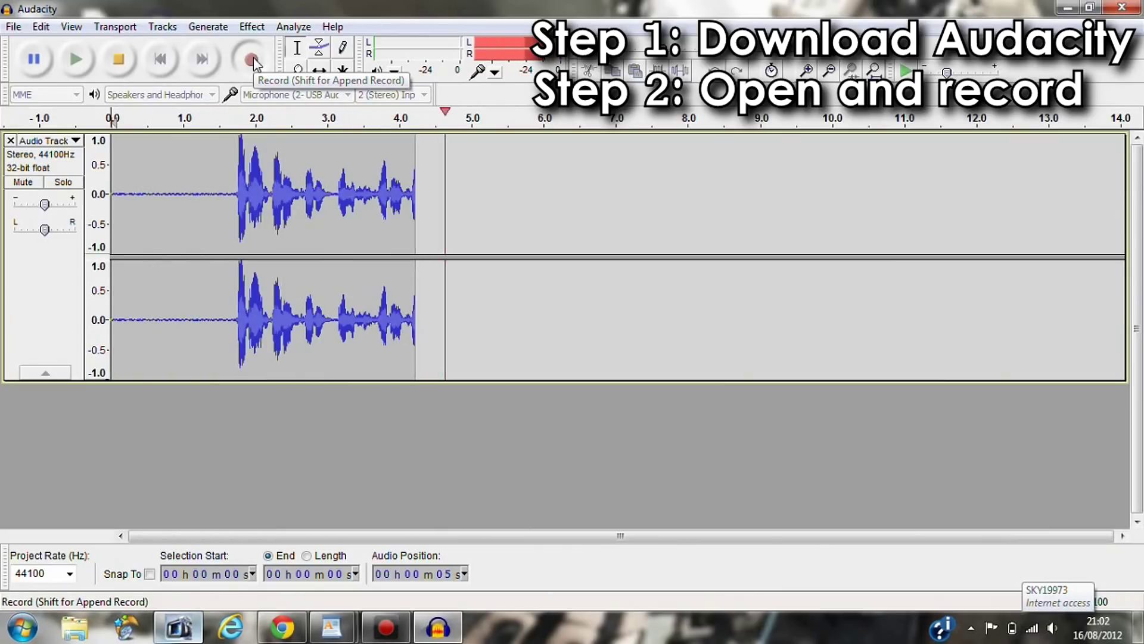
{"action": "left_click", "coordinate": [108, 60]}
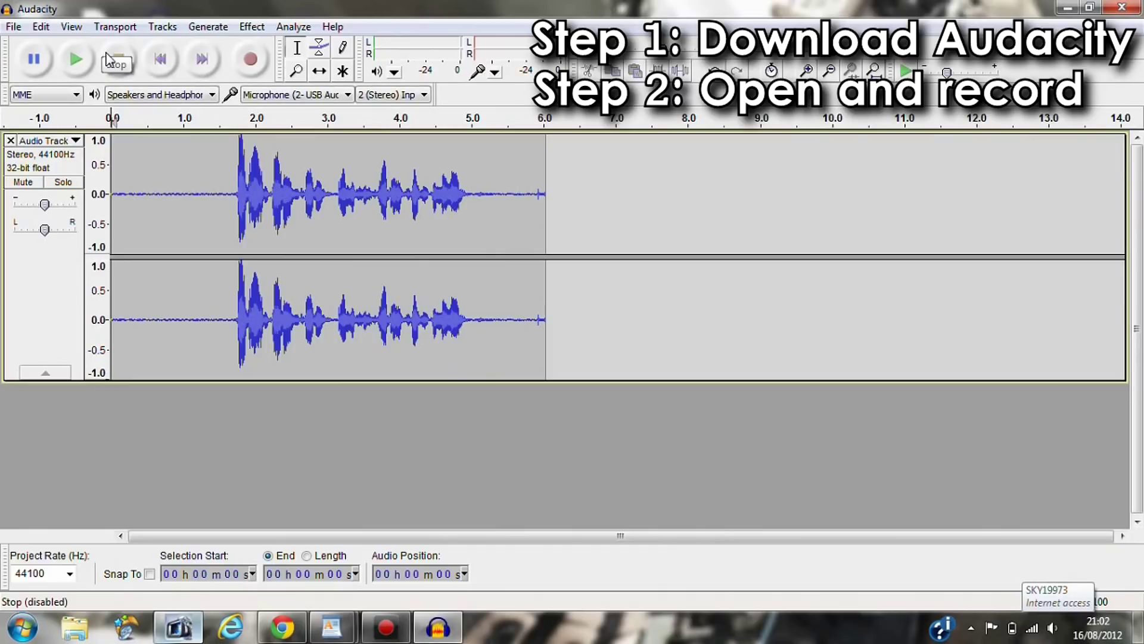
{"action": "left_click", "coordinate": [13, 26]}
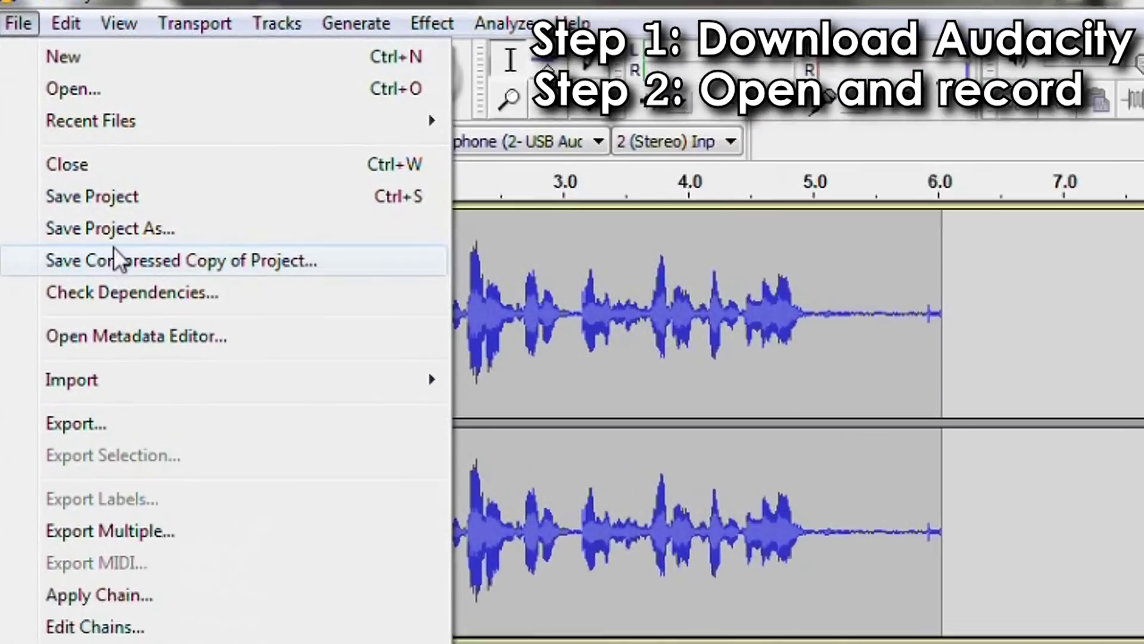
{"action": "left_click", "coordinate": [119, 271]}
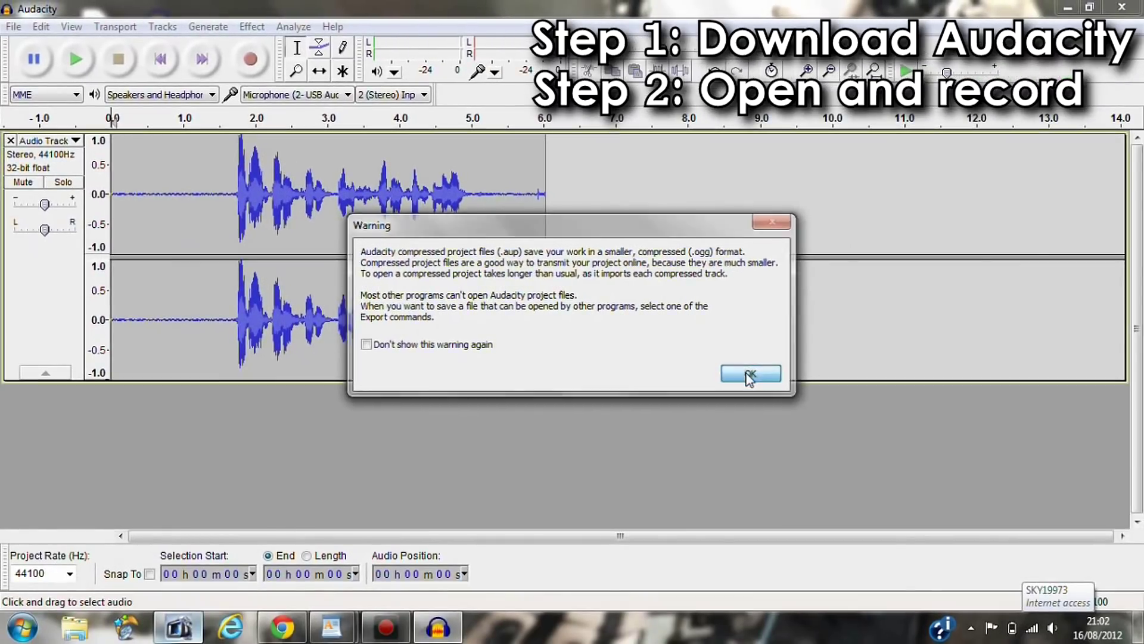
{"action": "left_click", "coordinate": [907, 446]}
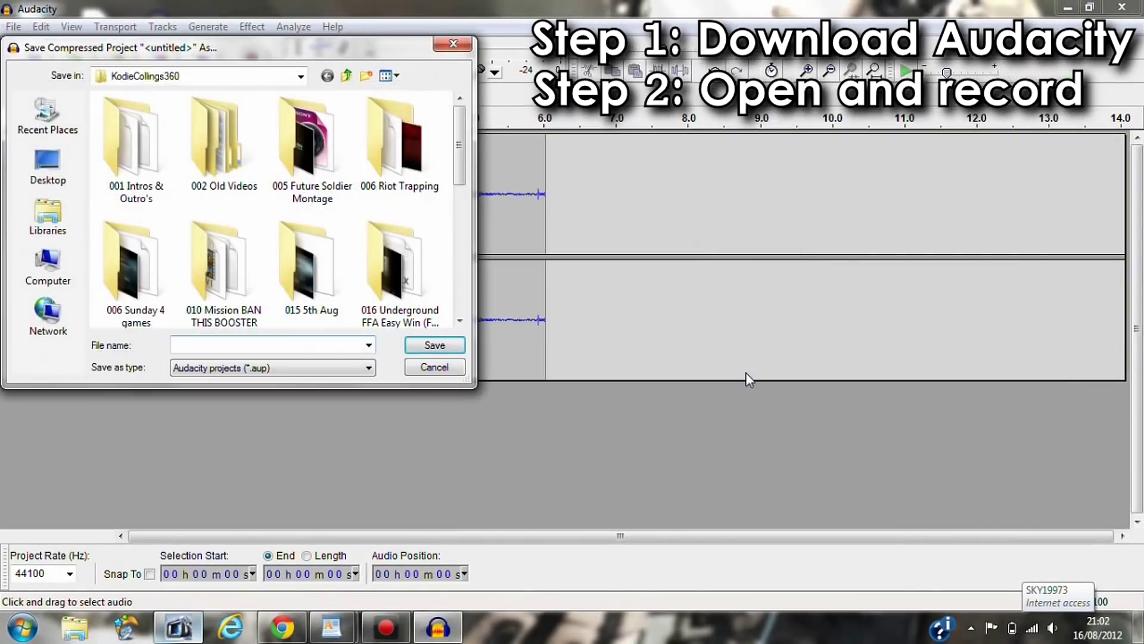
{"action": "type", "text": "AUD"}
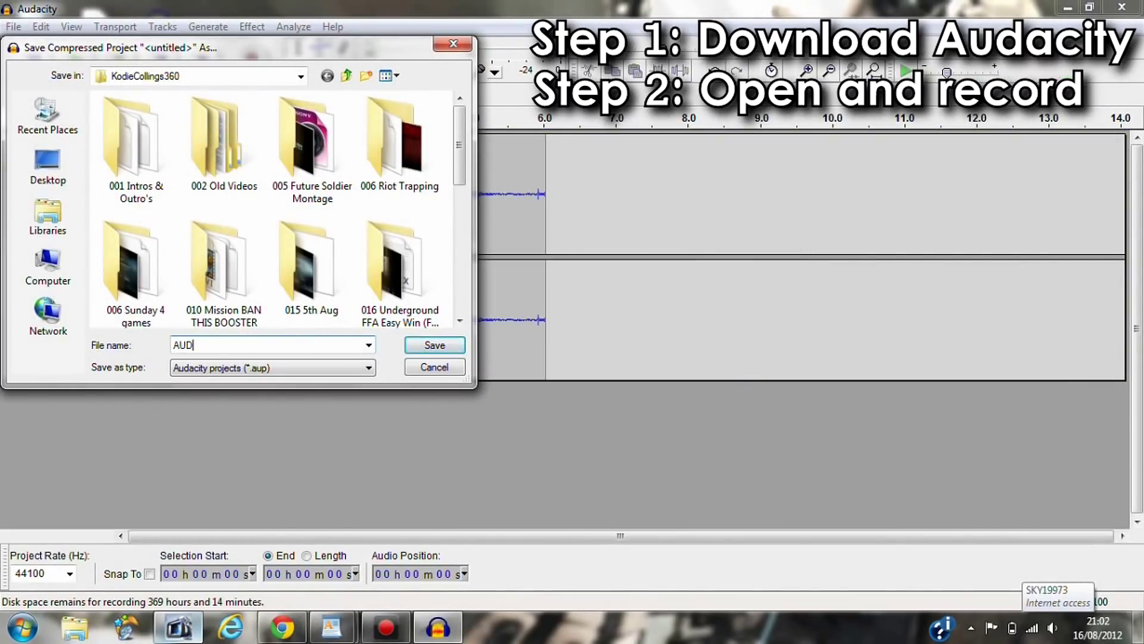
{"action": "type", "text": "IO 1 WITH "}
{"action": "type", "text": "MIC"}
{"action": "key", "text": "Return"}
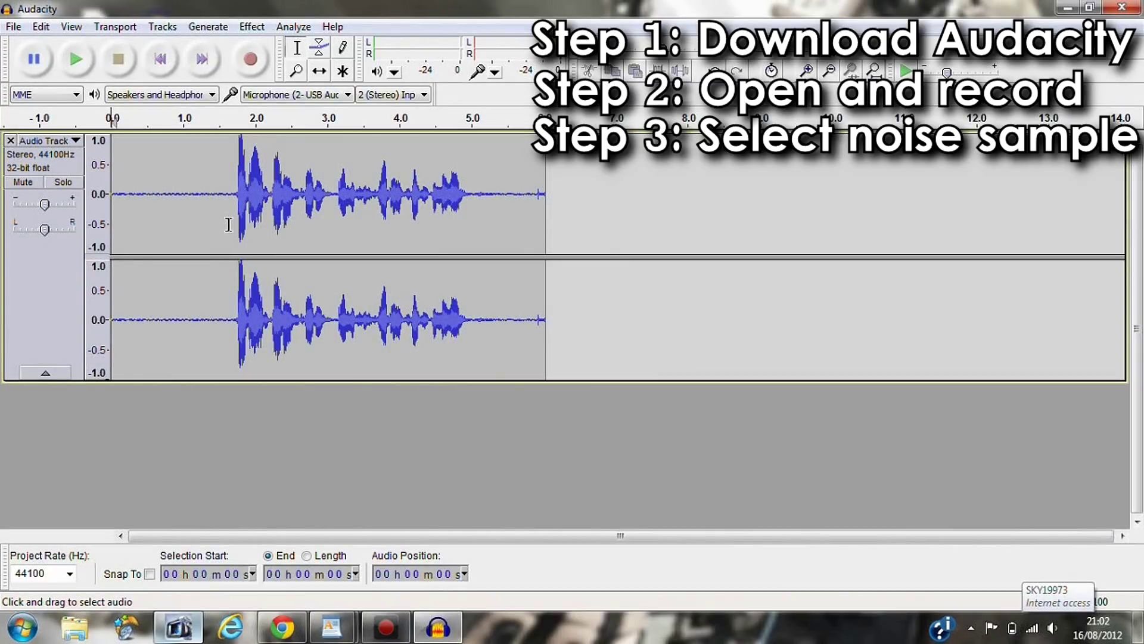
- Select the quiet, noise-only first 1.6 seconds and bring up the Noise Removal effect
{"action": "left_click_drag", "start_coordinate": [228, 224], "coordinate": [101, 238]}
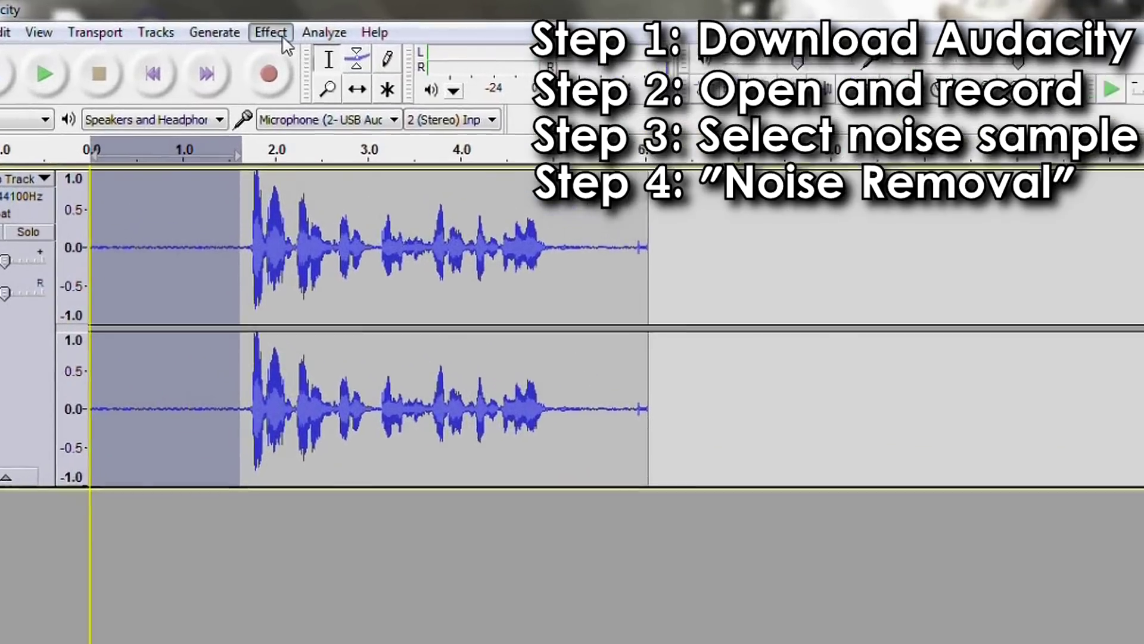
{"action": "left_click", "coordinate": [260, 28]}
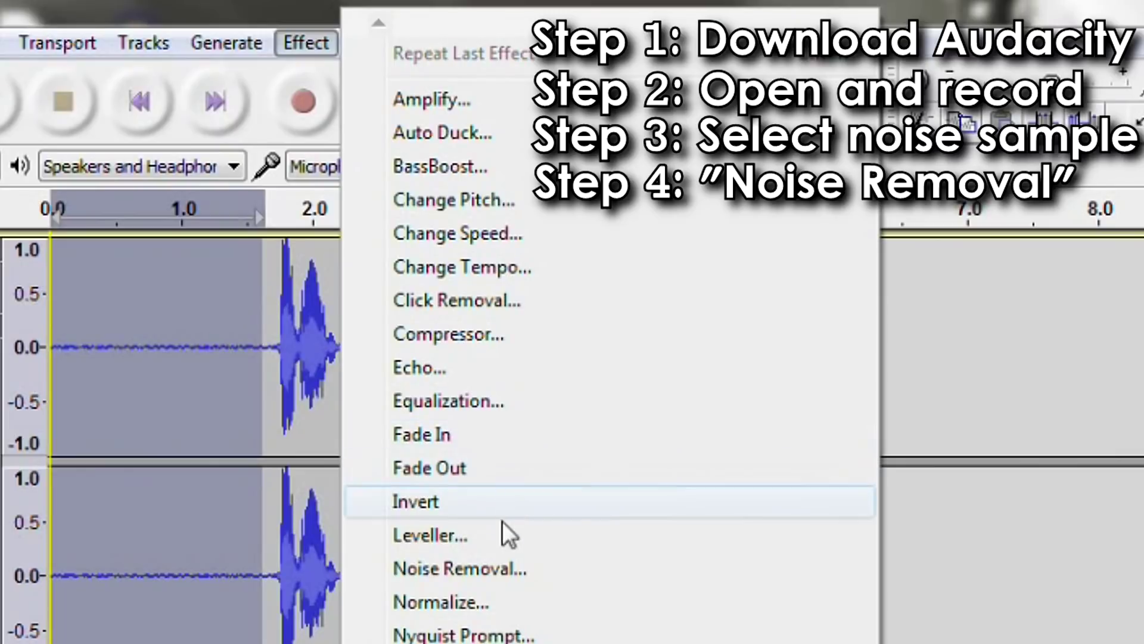
{"action": "left_click", "coordinate": [544, 568]}
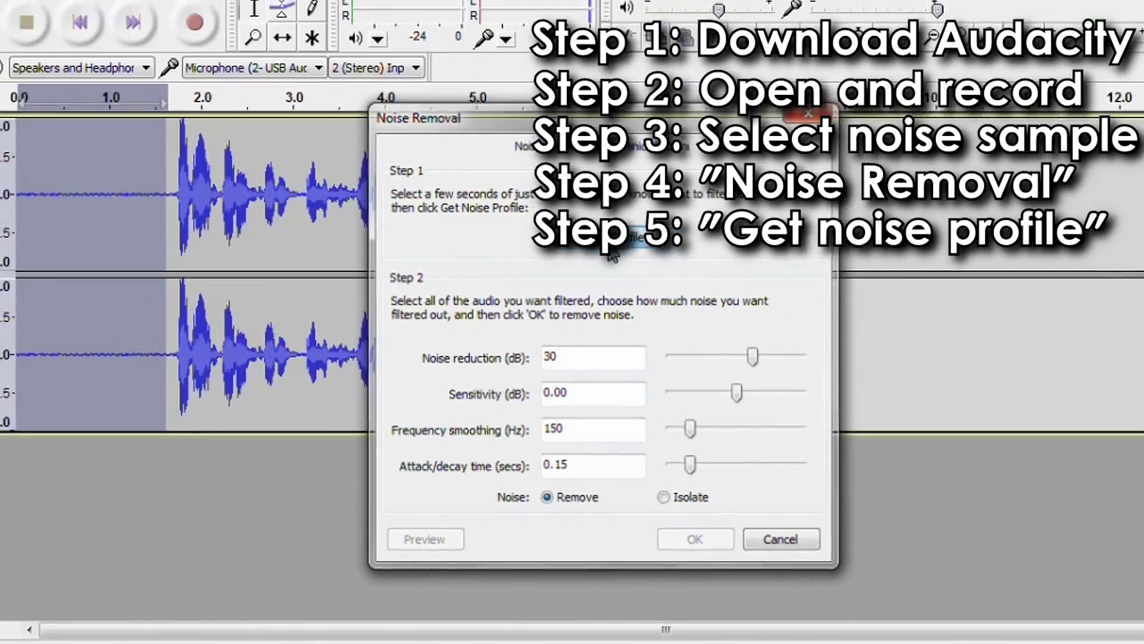
- Capture the noise profile, then apply Repeat Noise Removal to the entire recording and deselect
{"action": "left_click", "coordinate": [627, 246]}
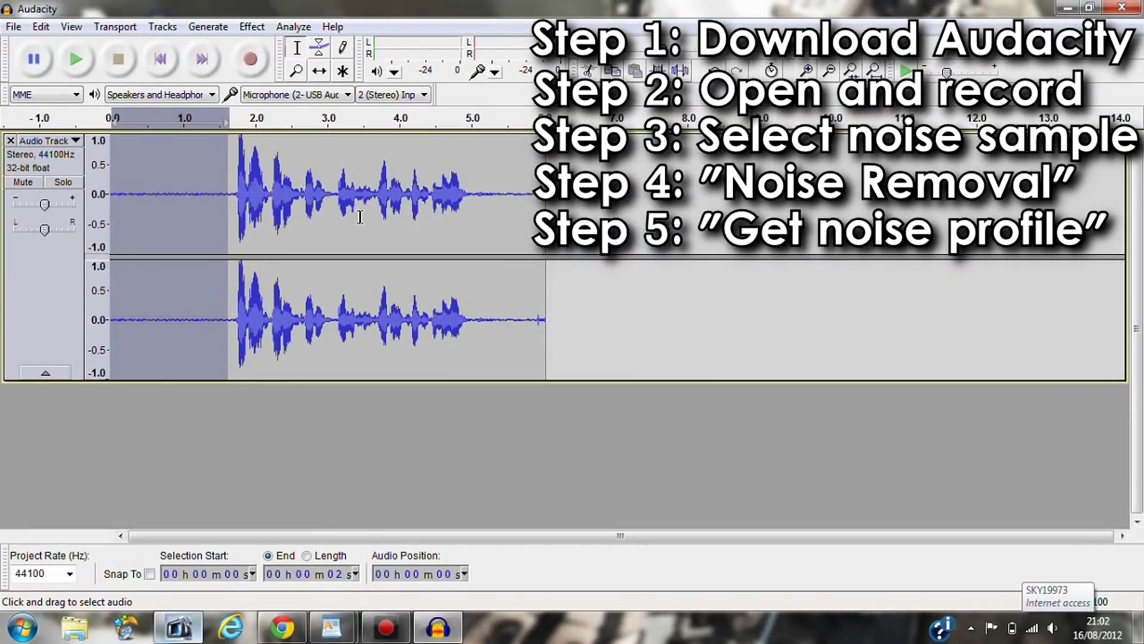
{"action": "key", "text": "ctrl+a"}
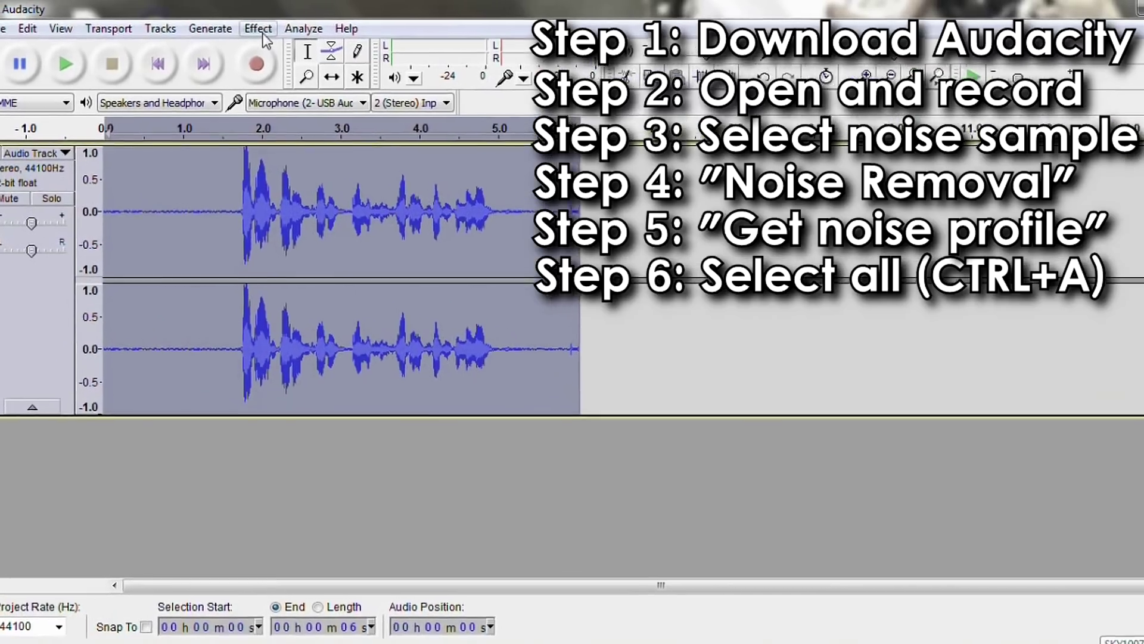
{"action": "left_click", "coordinate": [261, 29]}
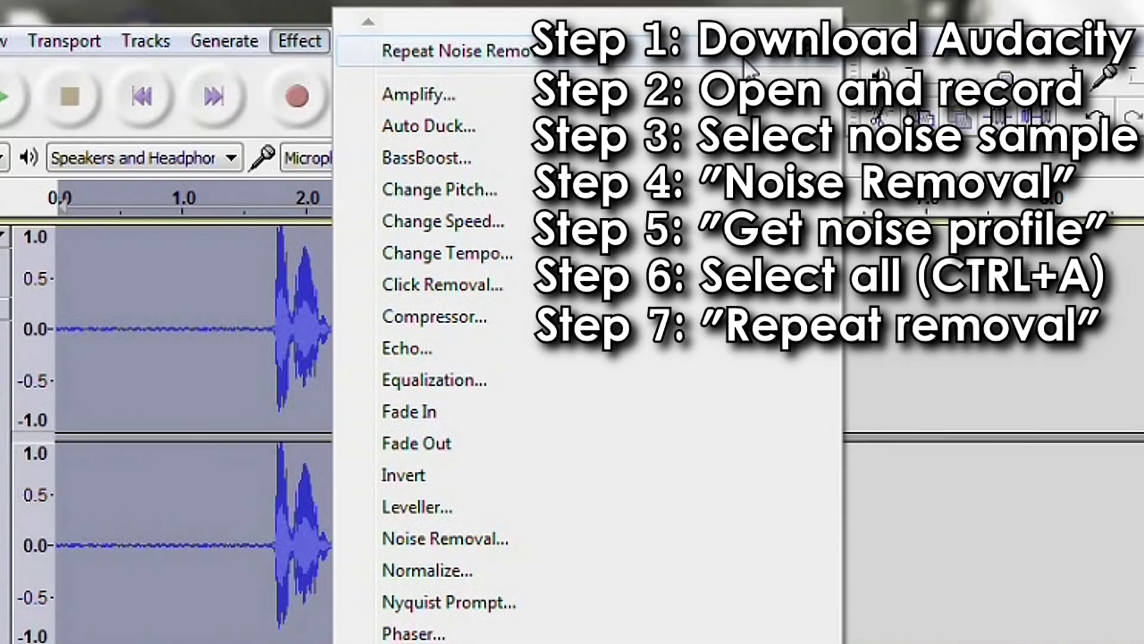
{"action": "left_click", "coordinate": [746, 60]}
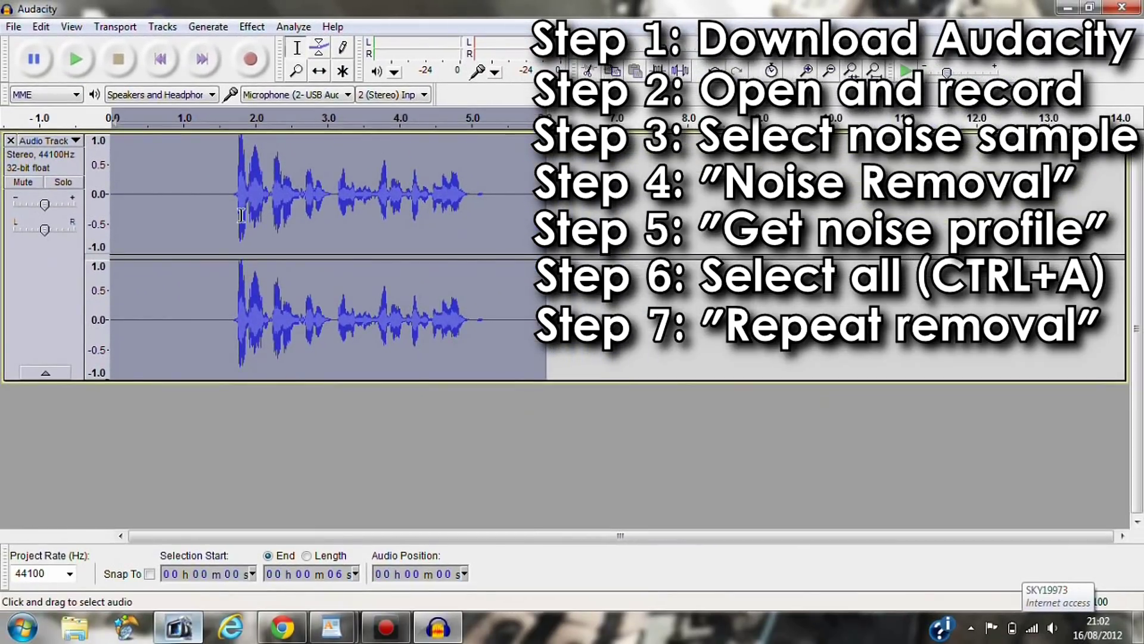
{"action": "left_click", "coordinate": [241, 215]}
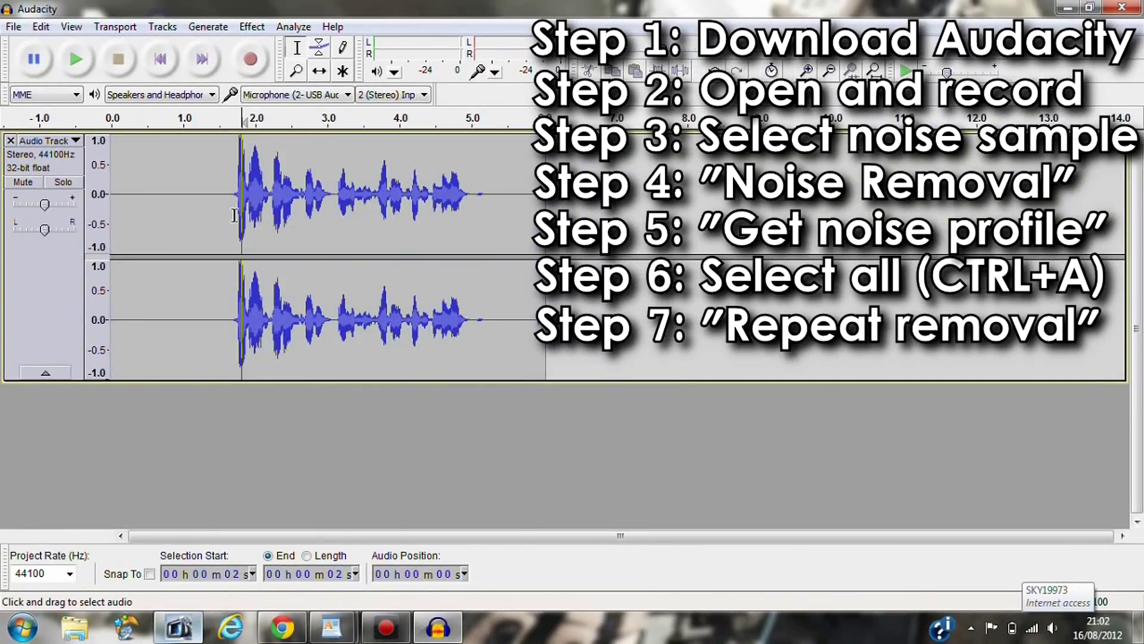
{"action": "mouse_move", "coordinate": [233, 217]}
{"action": "left_mouse_down"}
{"action": "mouse_move", "coordinate": [119, 222]}
{"action": "mouse_move", "coordinate": [222, 225]}
{"action": "left_mouse_up"}
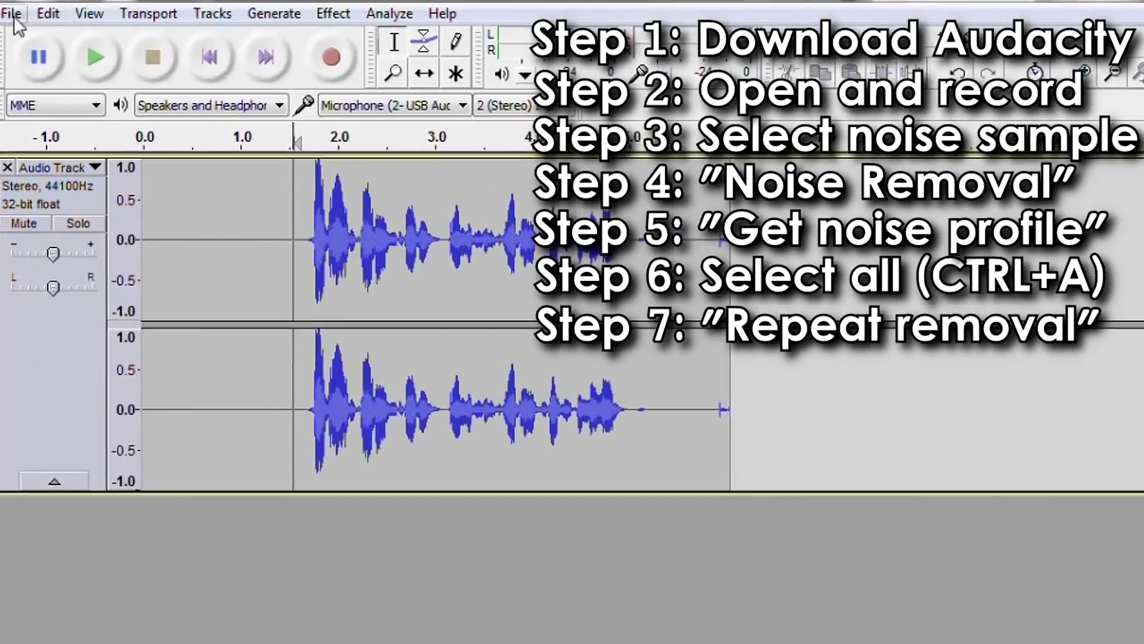
- Save the cleaned audio as compressed project 'AUDIO 1 NO HISS' and close Audacity
{"action": "left_click", "coordinate": [13, 26]}
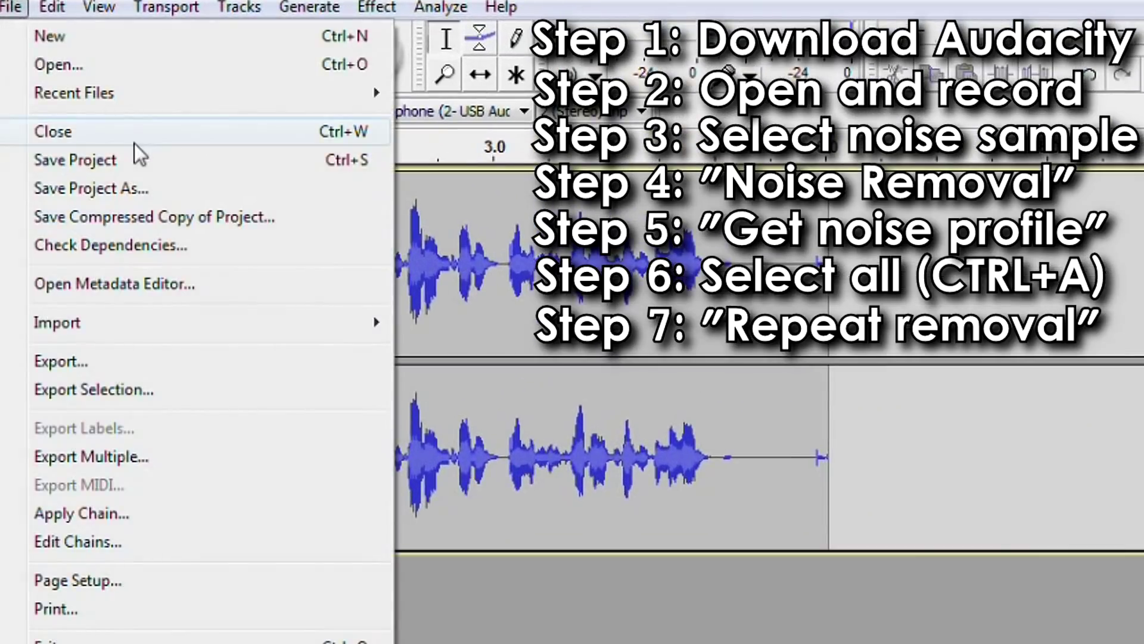
{"action": "left_click", "coordinate": [162, 219]}
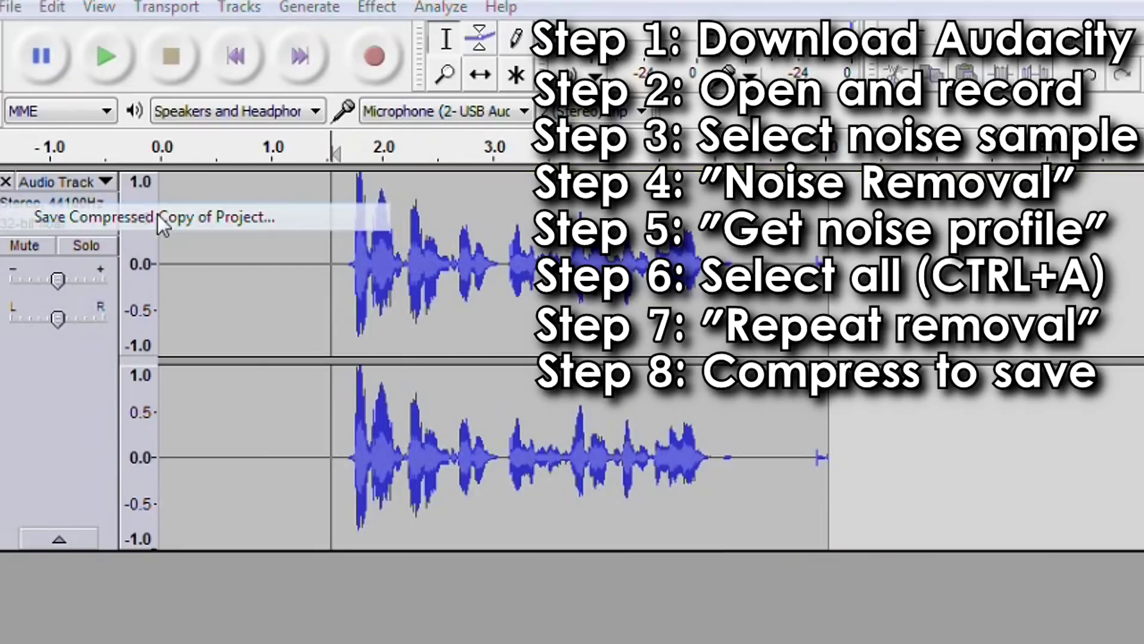
{"action": "left_click", "coordinate": [1119, 542]}
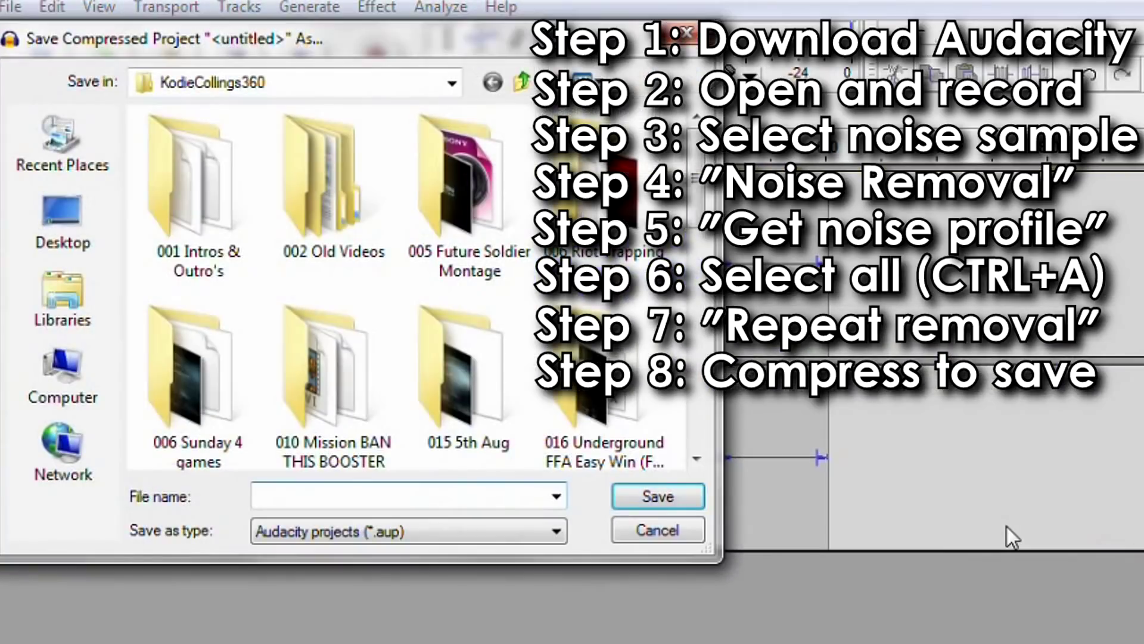
{"action": "type", "text": "AUDIO 1 "}
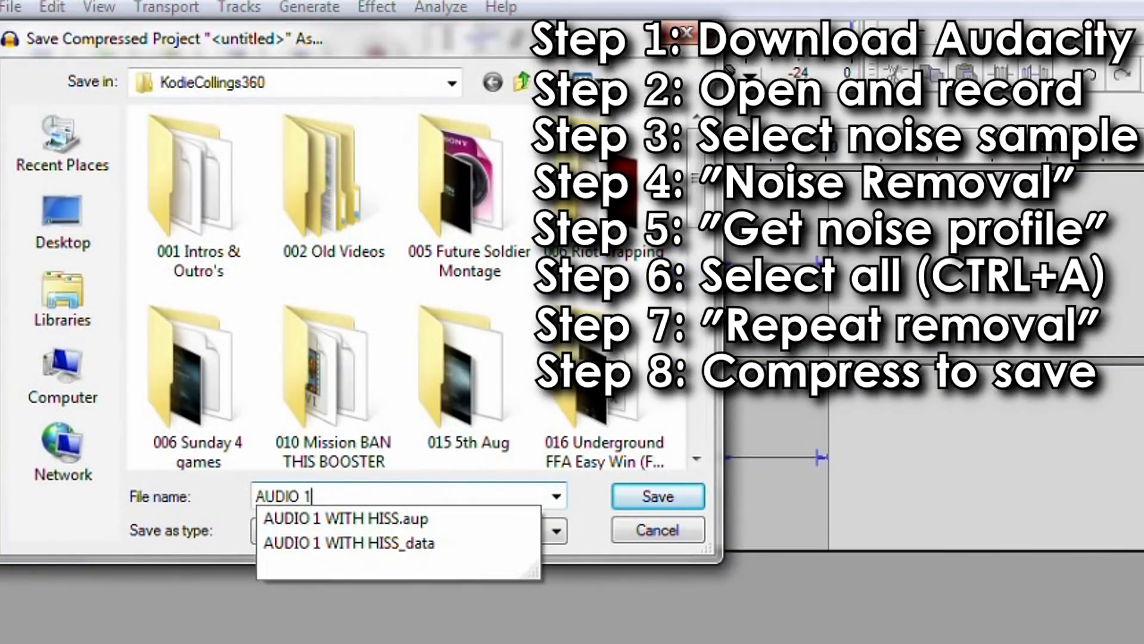
{"action": "type", "text": "NO HISS"}
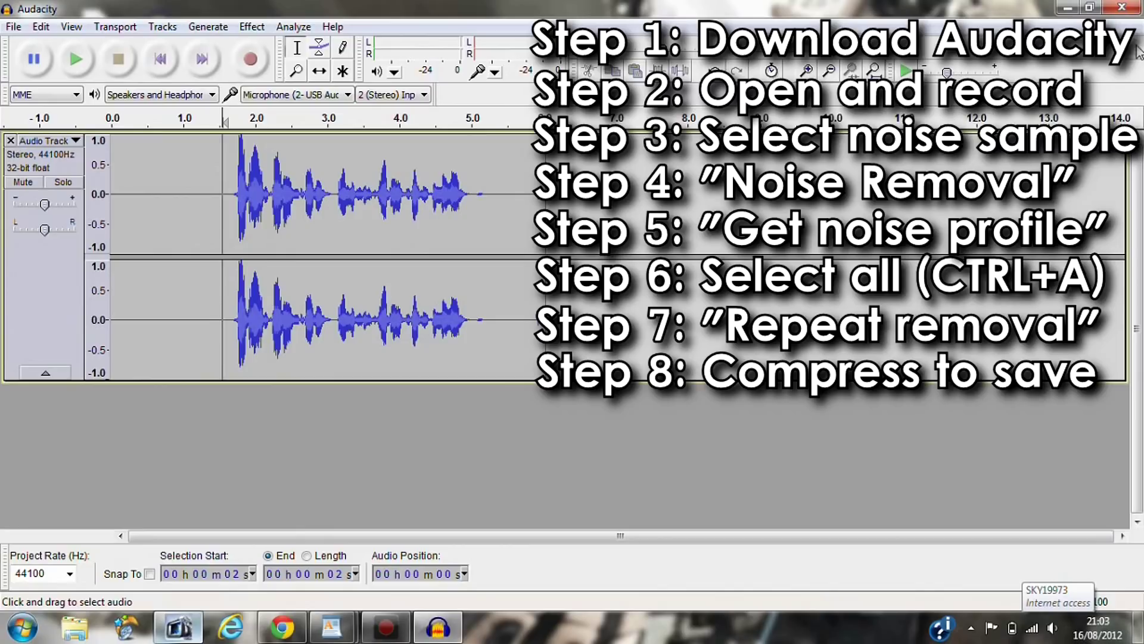
{"action": "left_click", "coordinate": [1122, 8]}
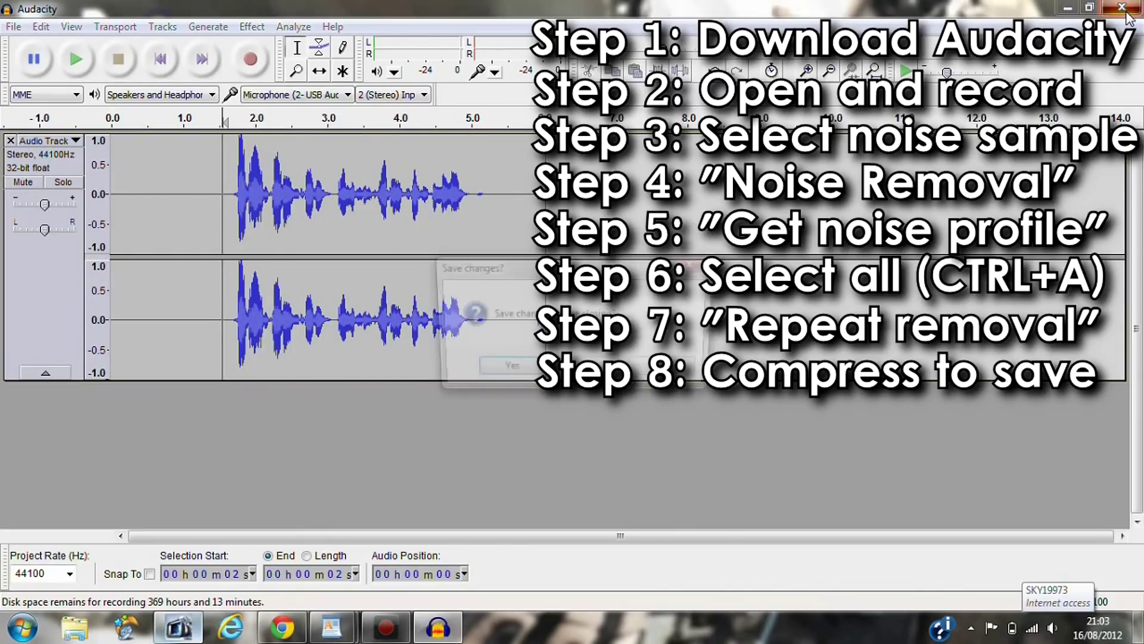
- Discard unsaved changes at the prompt and relaunch Audacity from the desktop icon
{"action": "key", "text": "n"}
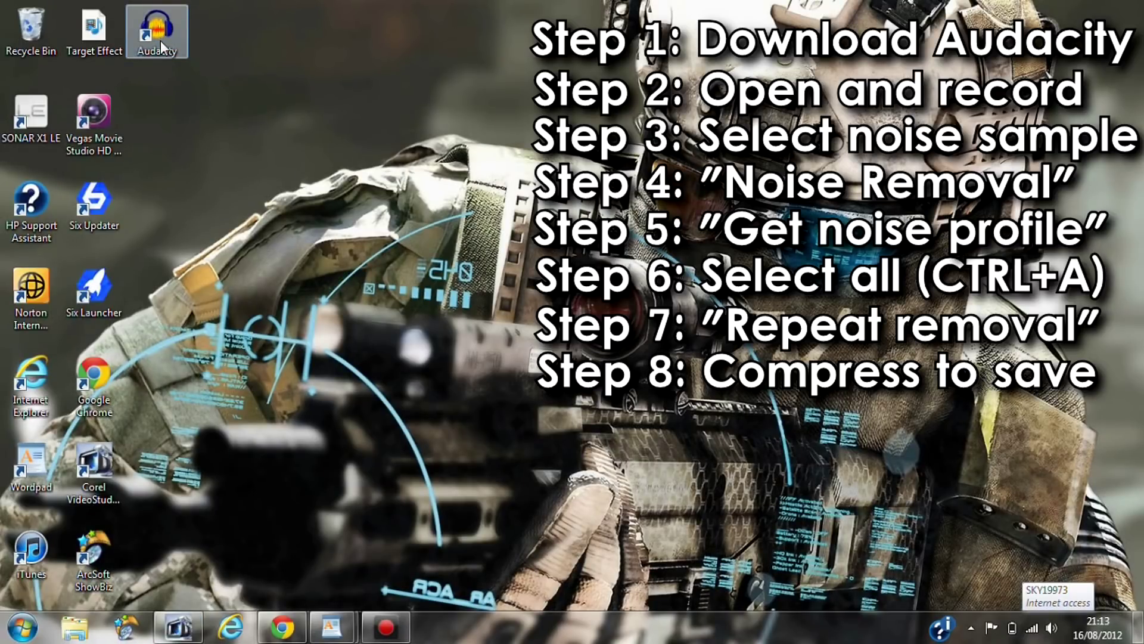
{"action": "double_click", "coordinate": [158, 35]}
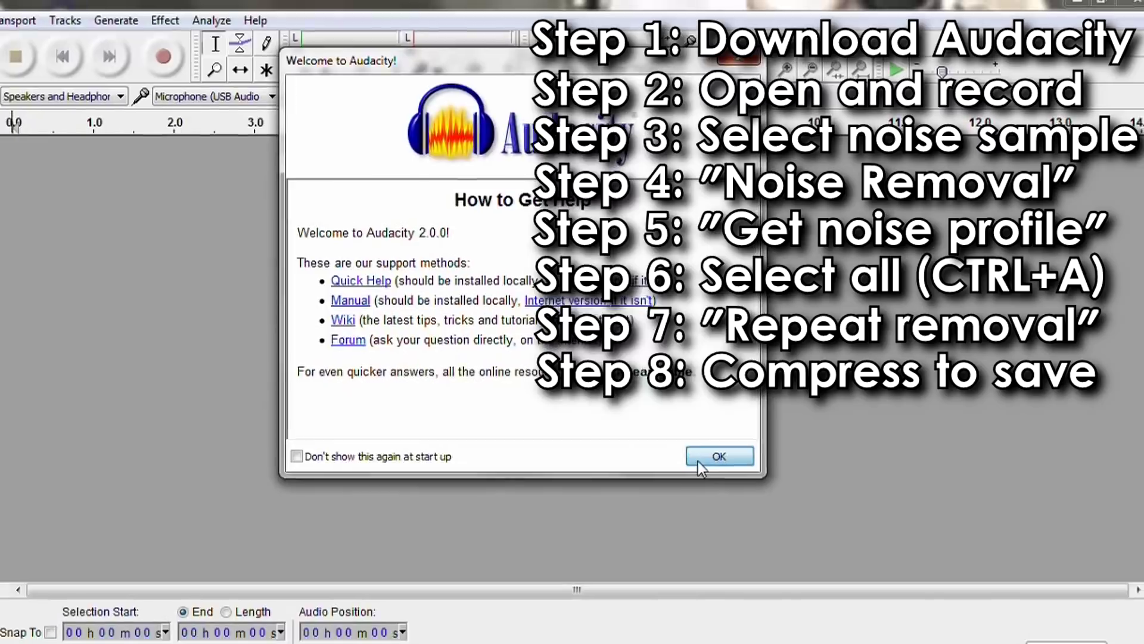
- Dismiss the welcome screen, keep Microphone (USB Audio) as input, and start recording
{"action": "left_click", "coordinate": [615, 600]}
{"action": "left_click", "coordinate": [320, 96]}
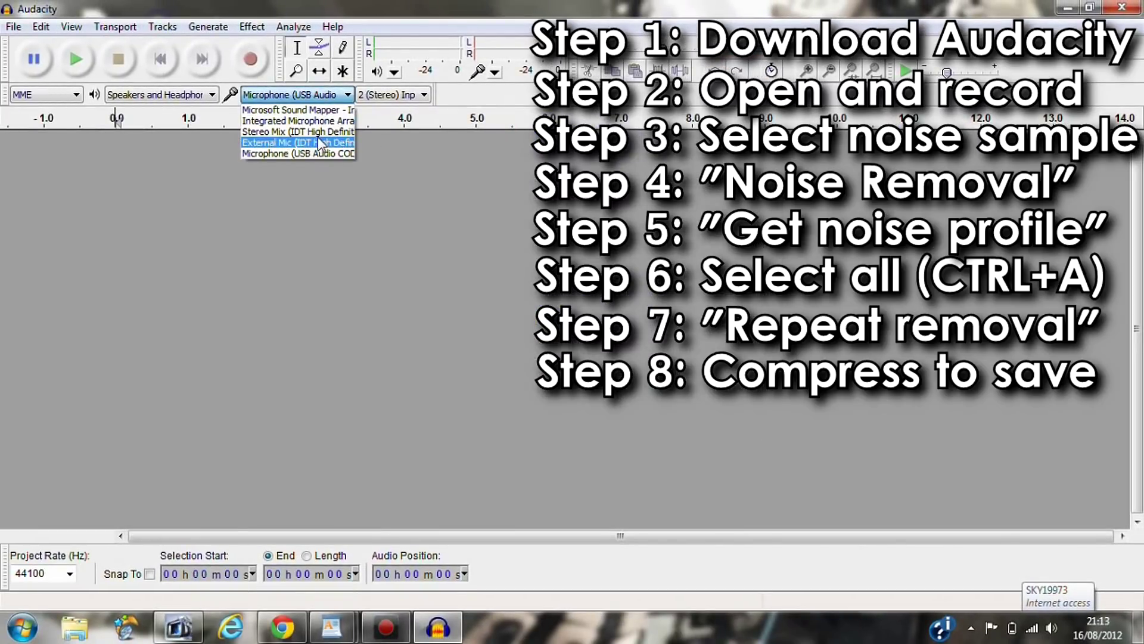
{"action": "left_click", "coordinate": [318, 149]}
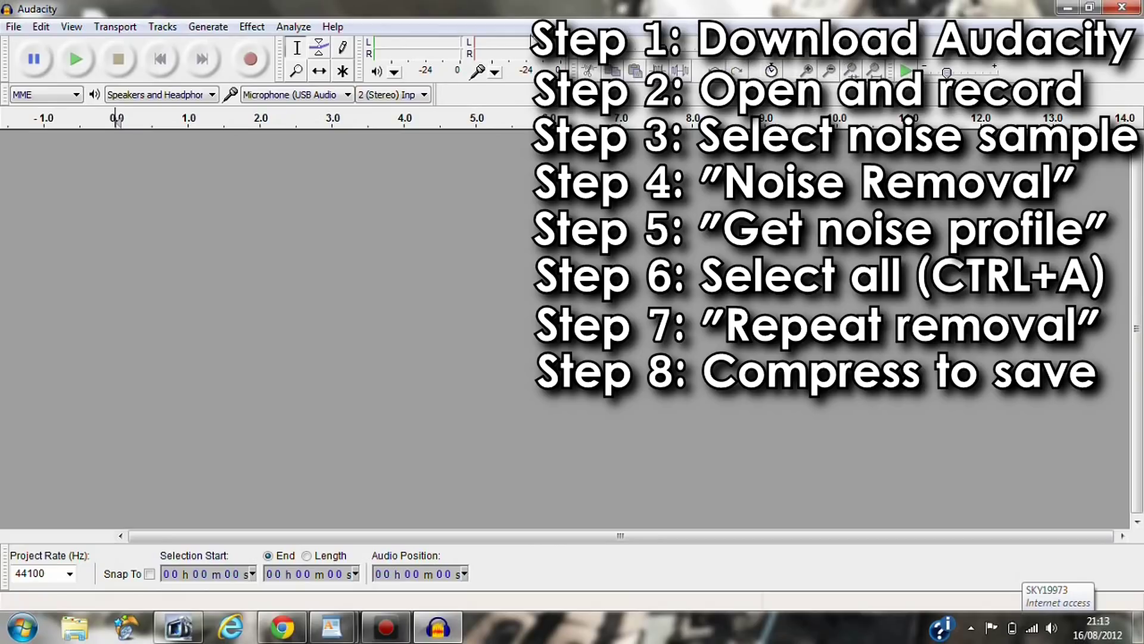
{"action": "left_click", "coordinate": [251, 60]}
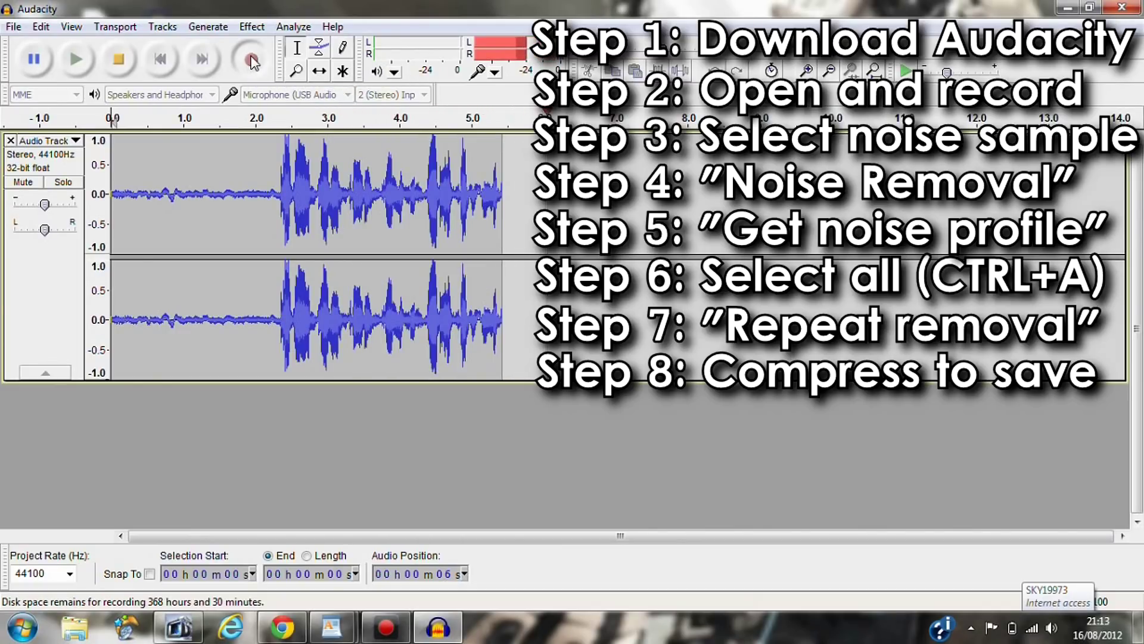
- Stop recording and save it as compressed project 'test 2 with hiss'
{"action": "left_click", "coordinate": [114, 61]}
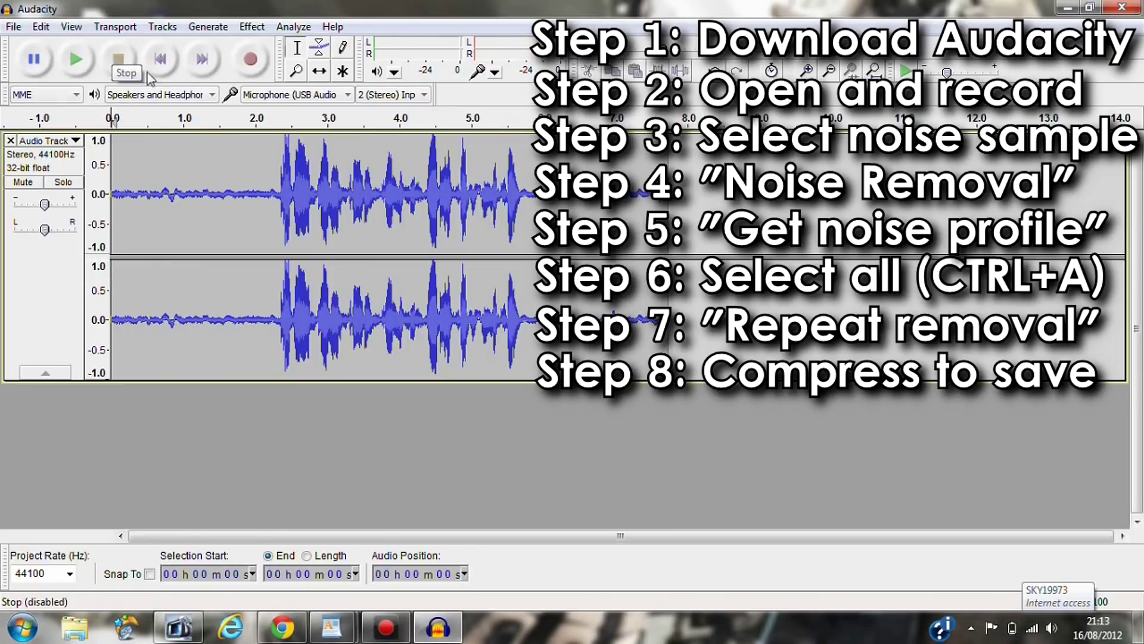
{"action": "left_click", "coordinate": [13, 27]}
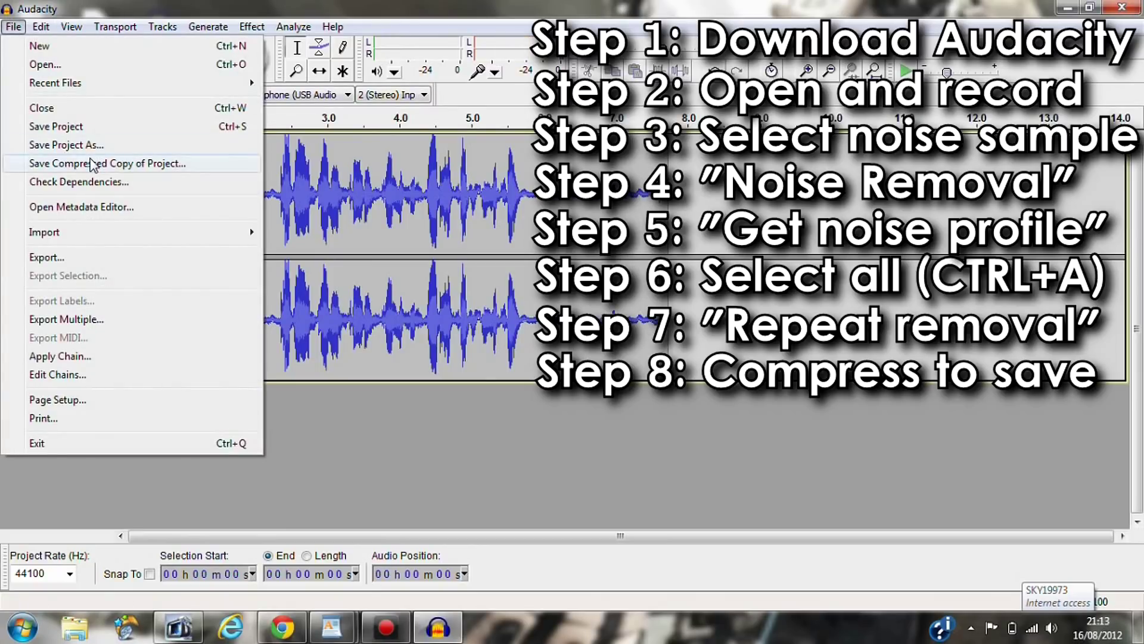
{"action": "left_click", "coordinate": [92, 164]}
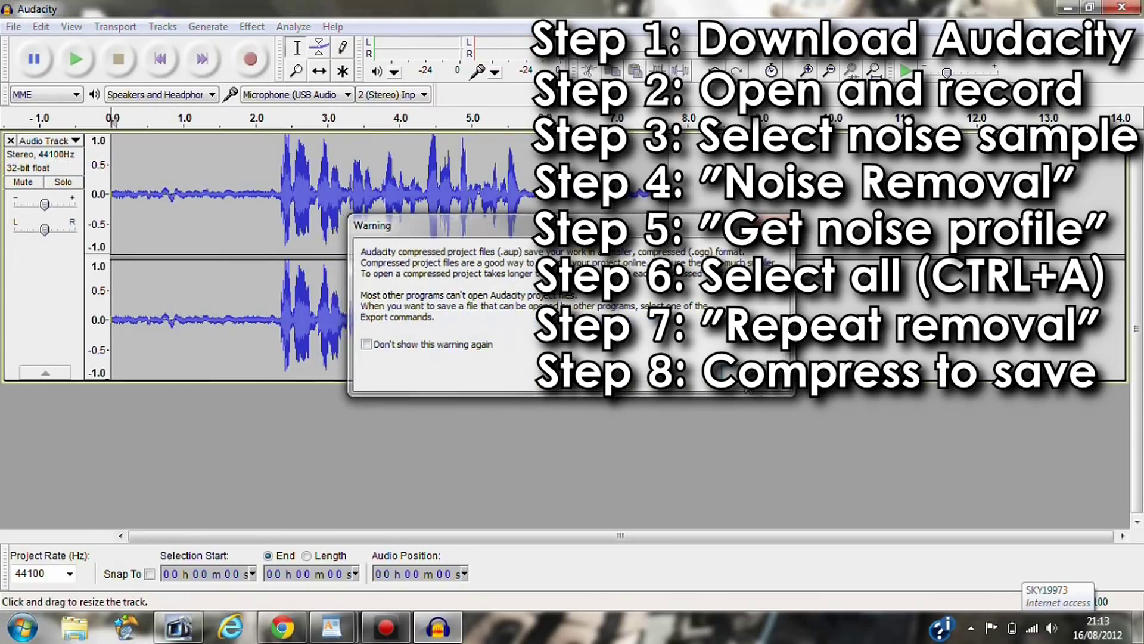
{"action": "key", "text": "Return"}
{"action": "type", "text": "tes"}
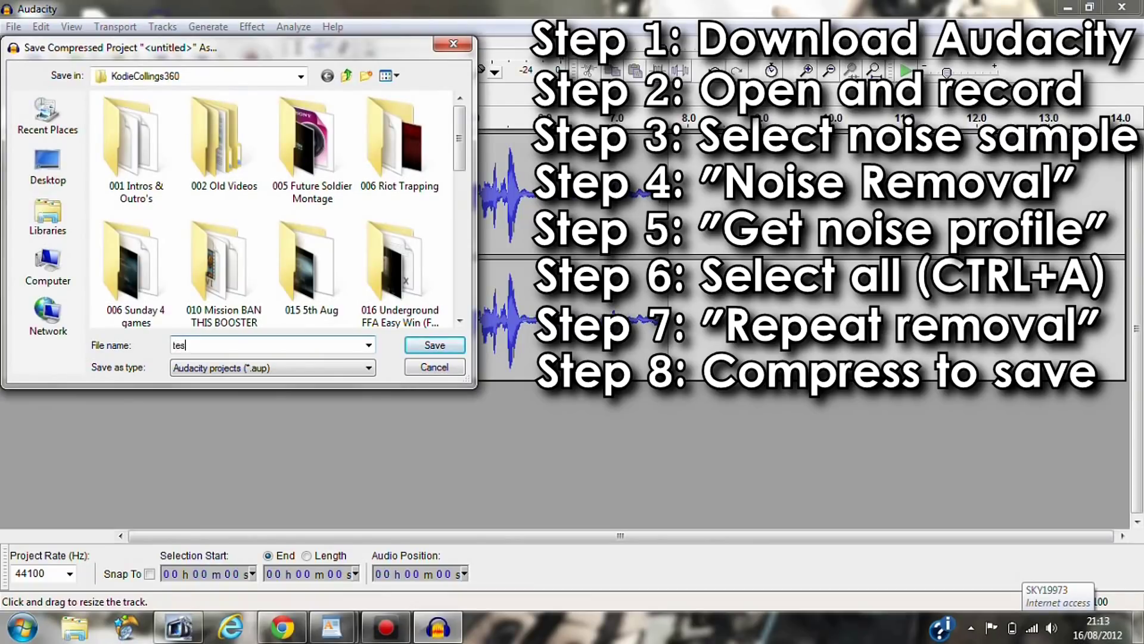
{"action": "type", "text": "t 2 with hiss"}
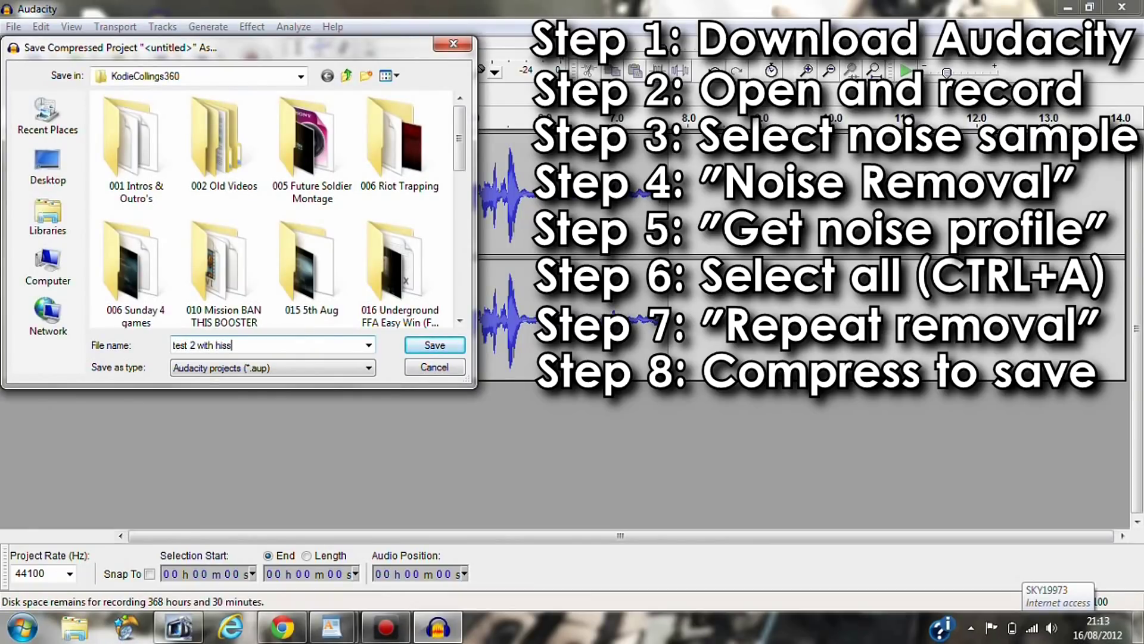
{"action": "key", "text": "Return"}
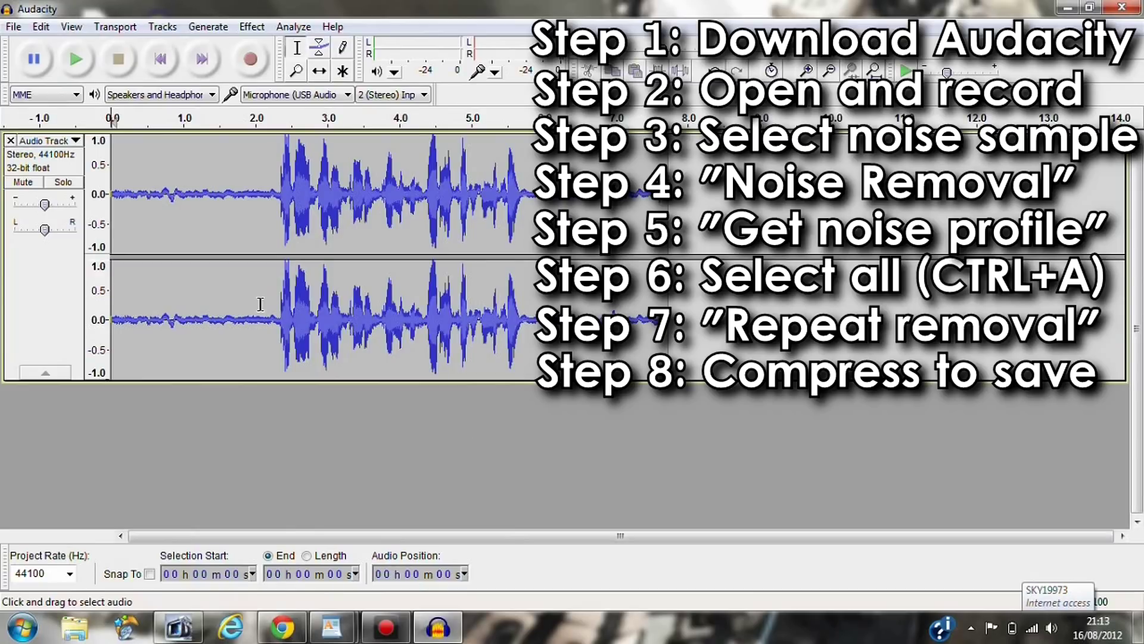
- Take a noise profile from the first two seconds of background fan noise
{"action": "left_click_drag", "start_coordinate": [262, 292], "coordinate": [111, 295]}
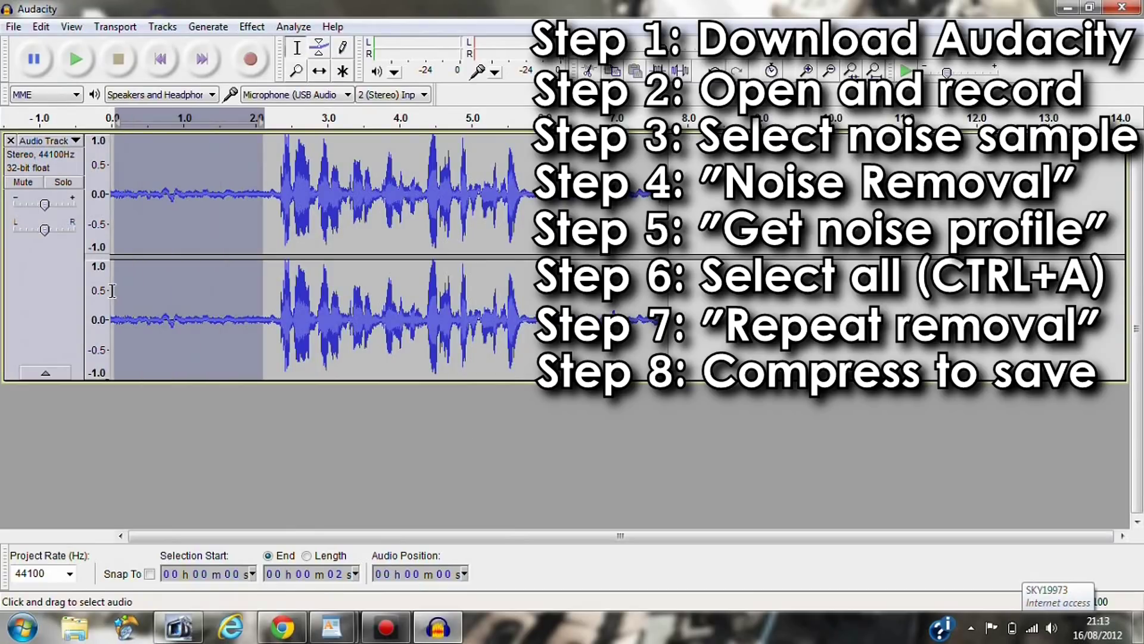
{"action": "left_click", "coordinate": [250, 26]}
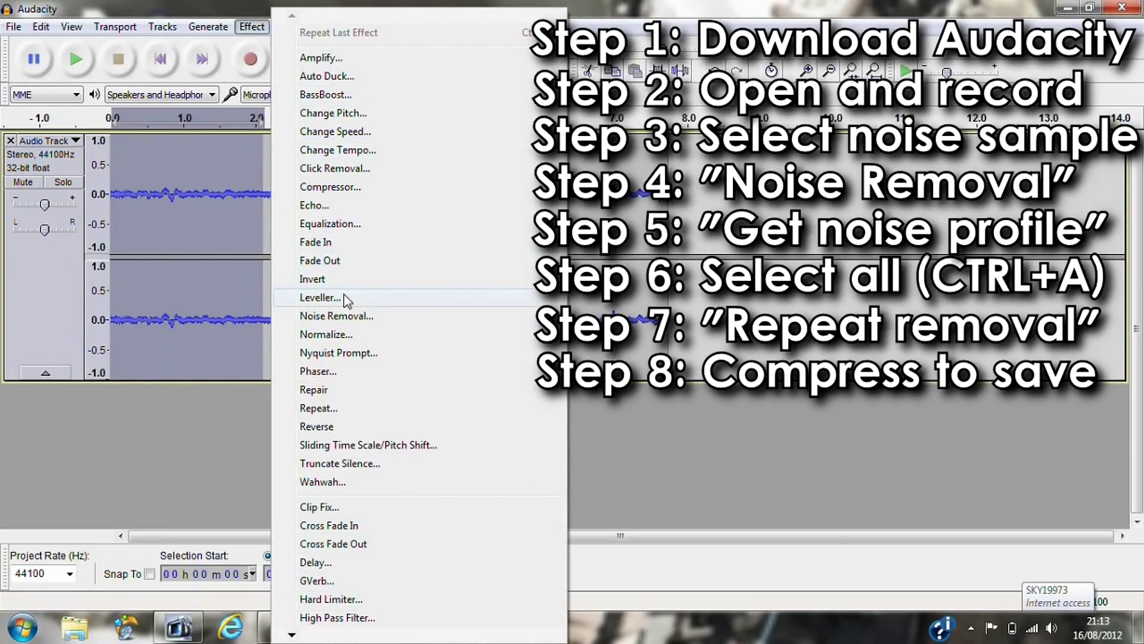
{"action": "left_click", "coordinate": [348, 314]}
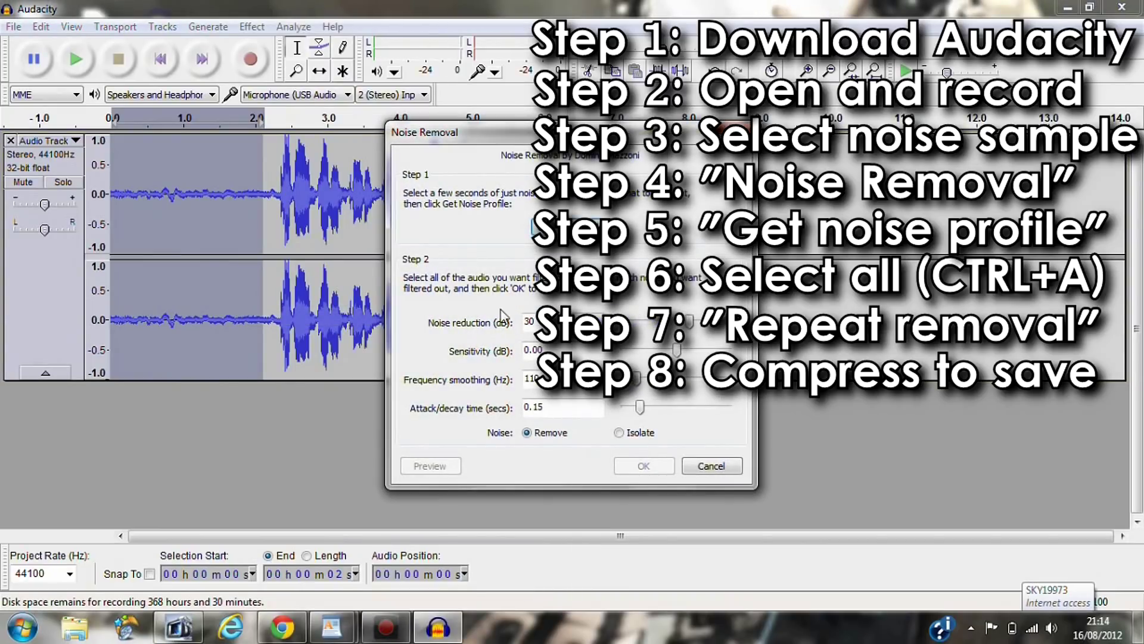
{"action": "left_click", "coordinate": [566, 227]}
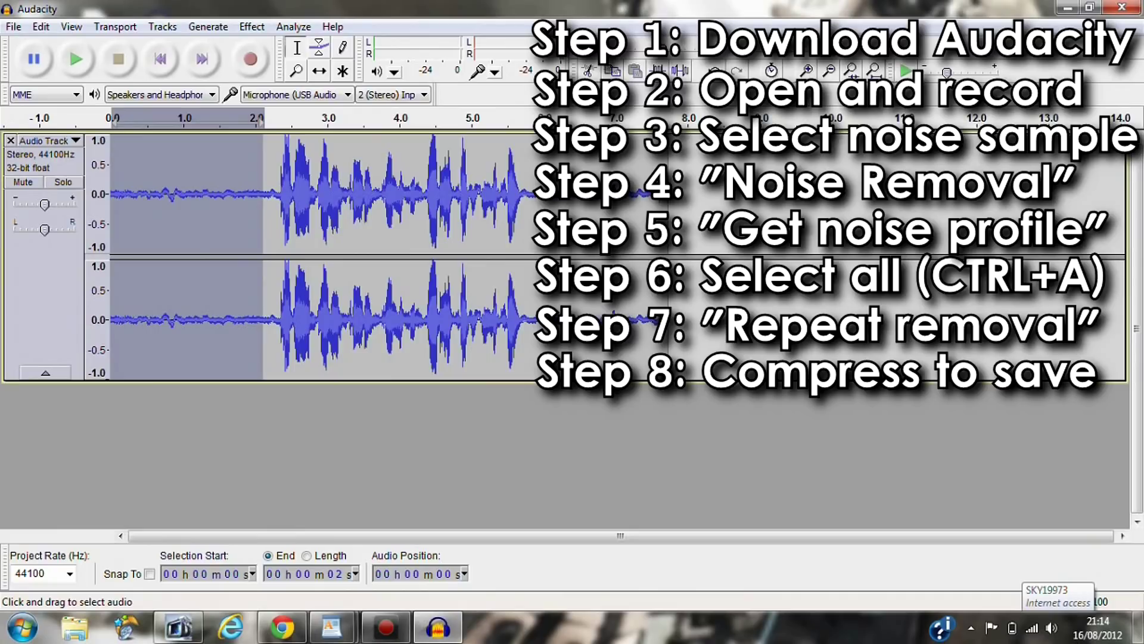
- Select the whole recording and apply Repeat Noise Removal across it
{"action": "key", "text": "ctrl+a"}
{"action": "left_click", "coordinate": [247, 30]}
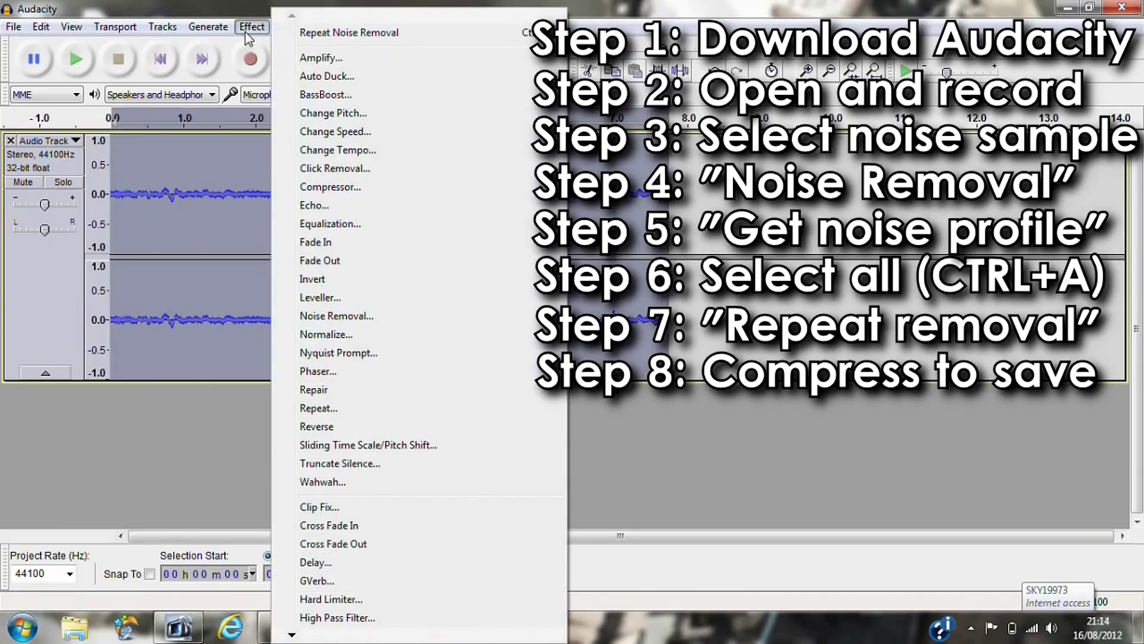
{"action": "left_click", "coordinate": [295, 35]}
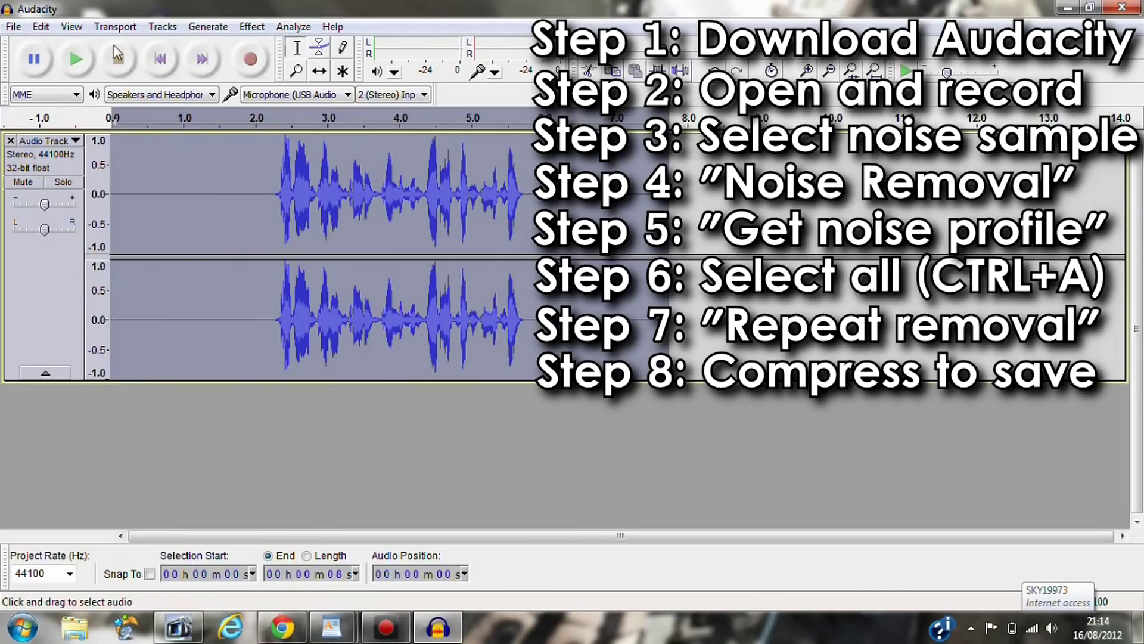
{"action": "left_click", "coordinate": [13, 26]}
- Save a compressed copy of the cleaned project as 'test 2 no hiss', past the warning
{"action": "left_click", "coordinate": [85, 164]}
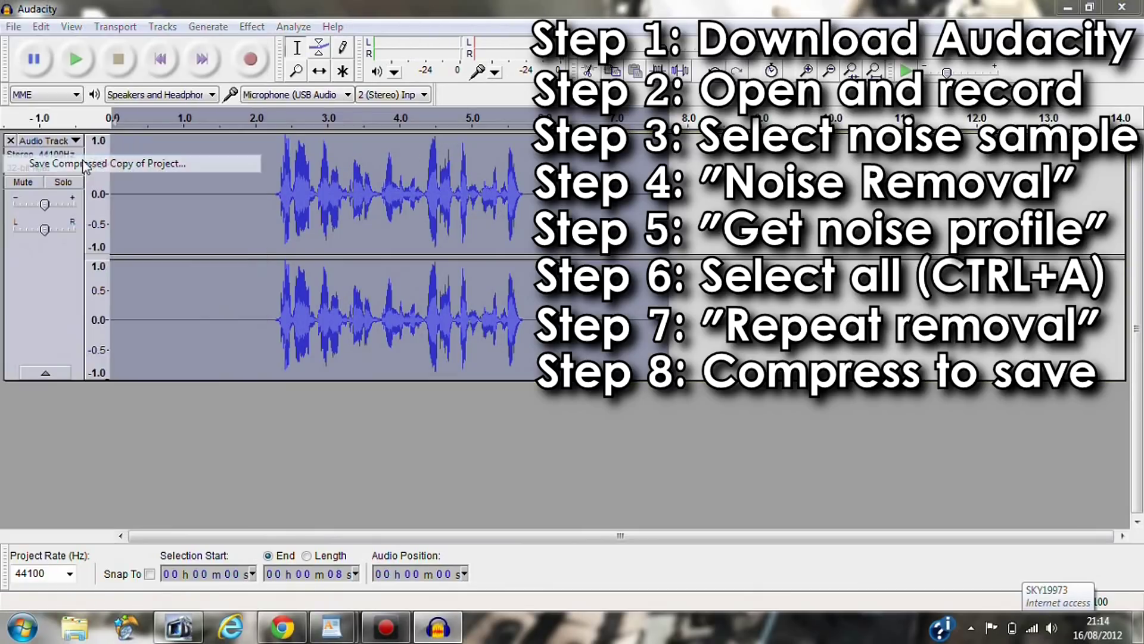
{"action": "left_click", "coordinate": [728, 369]}
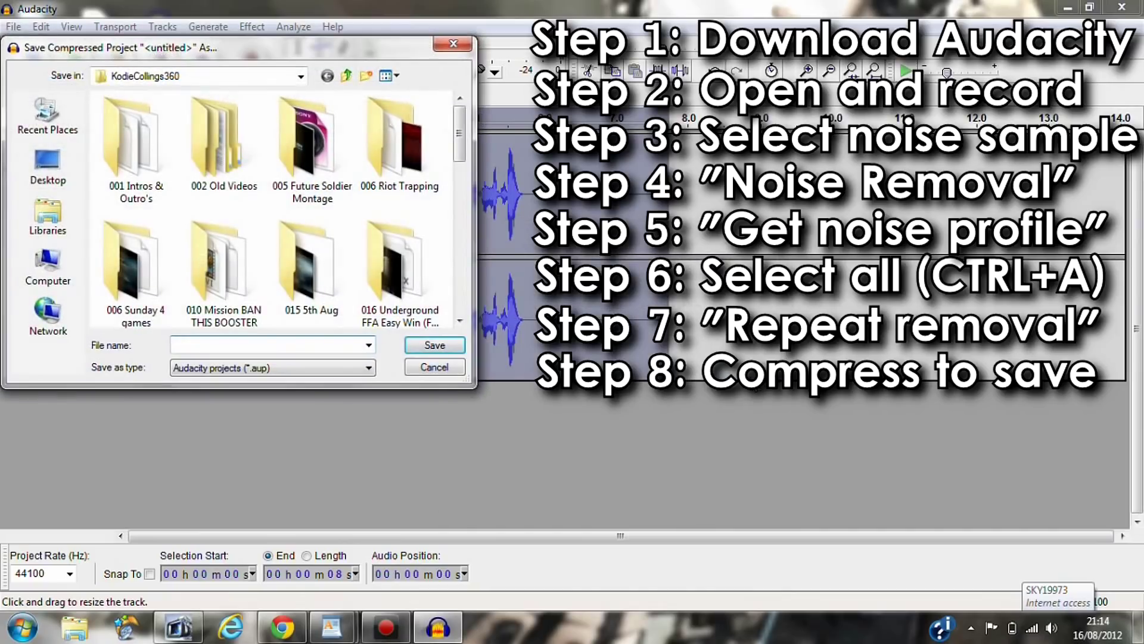
{"action": "type", "text": "test "}
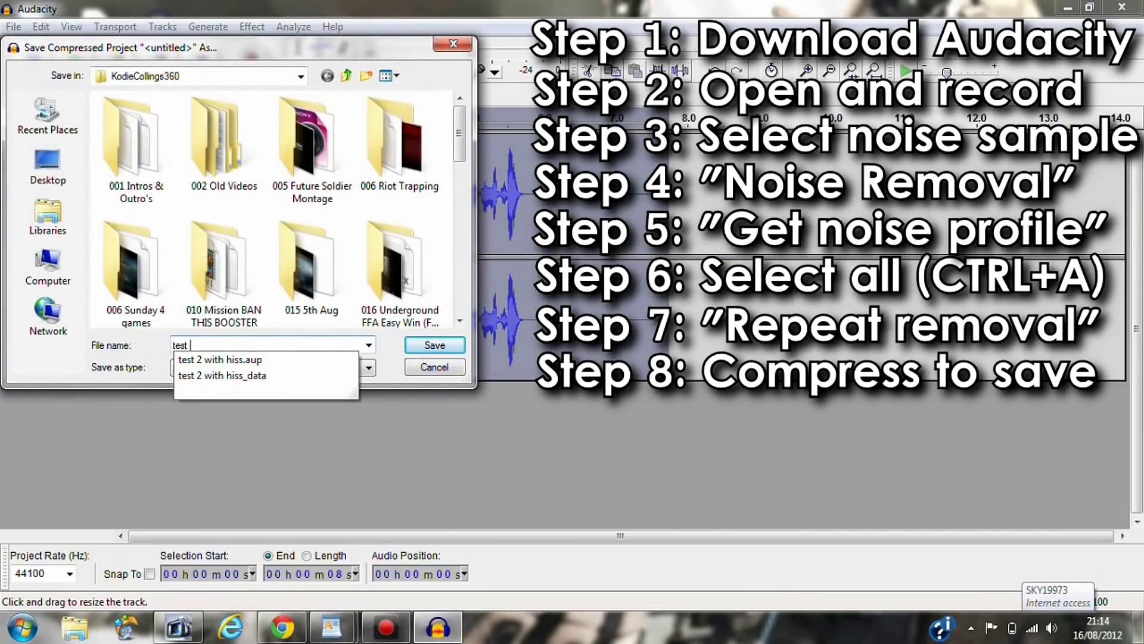
{"action": "type", "text": "2 noise"}
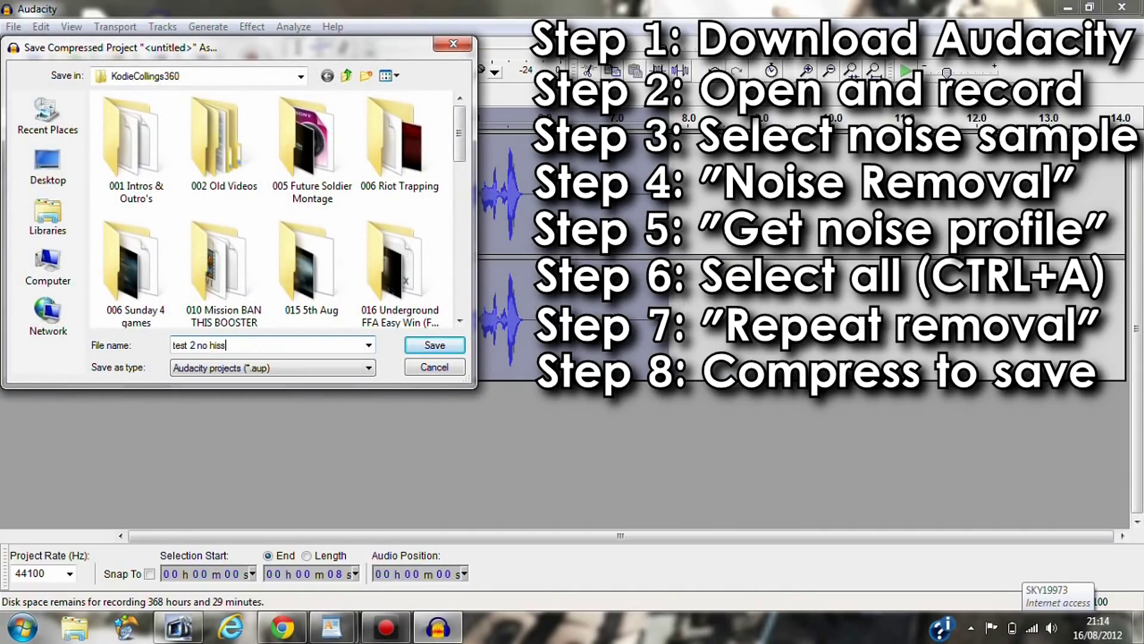
{"action": "key", "text": "Return"}
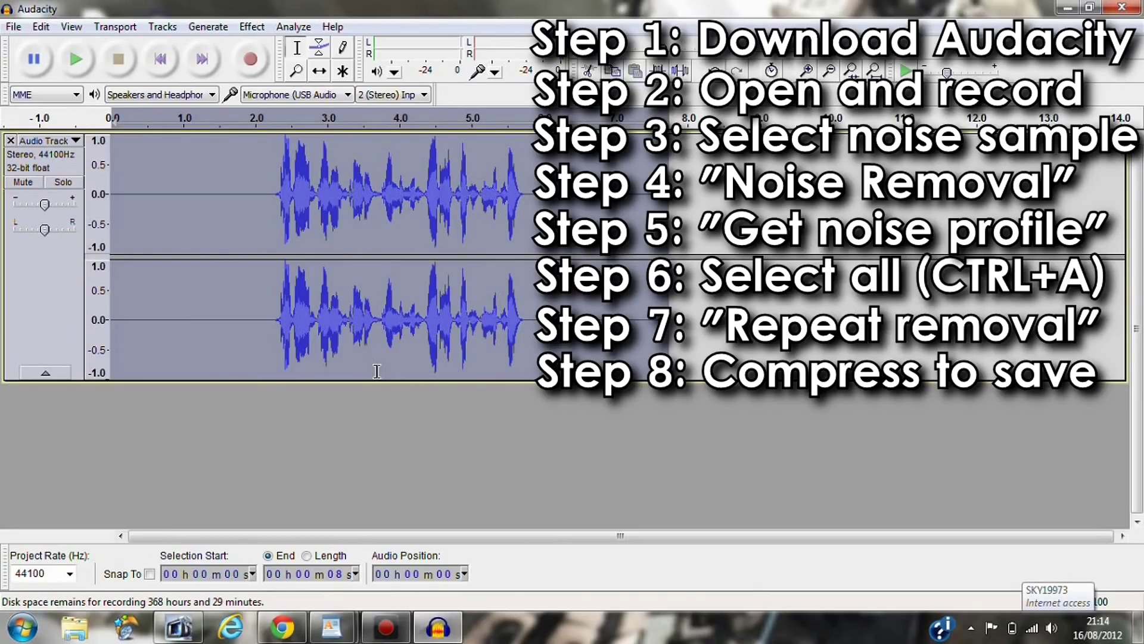
{"action": "left_click", "coordinate": [251, 27]}
{"action": "left_click", "coordinate": [288, 34]}
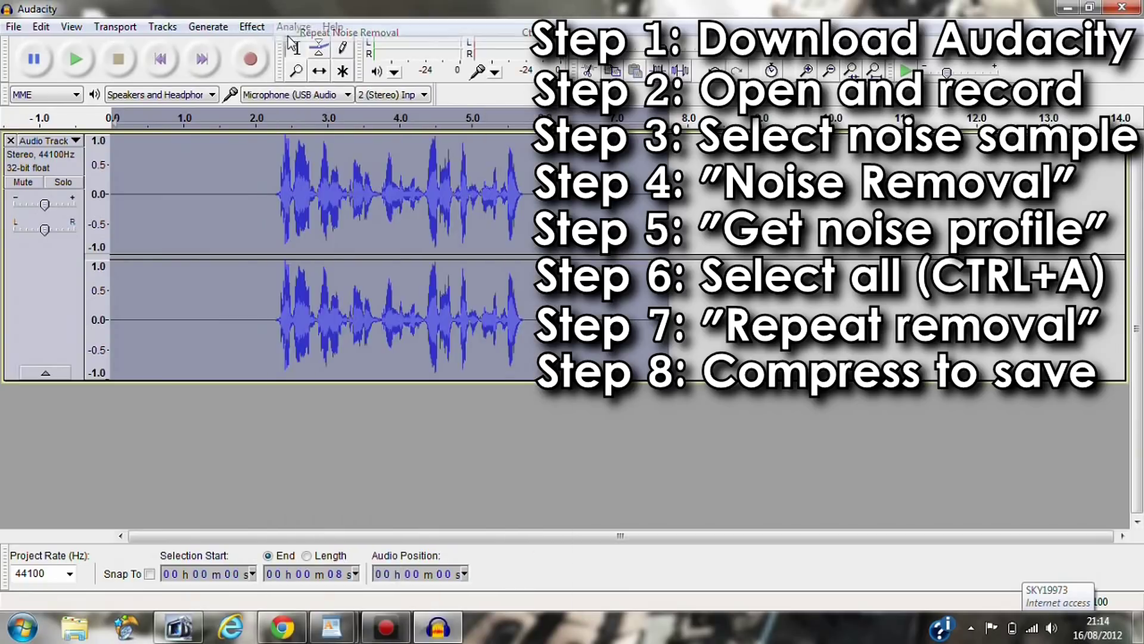
{"action": "left_click", "coordinate": [262, 28]}
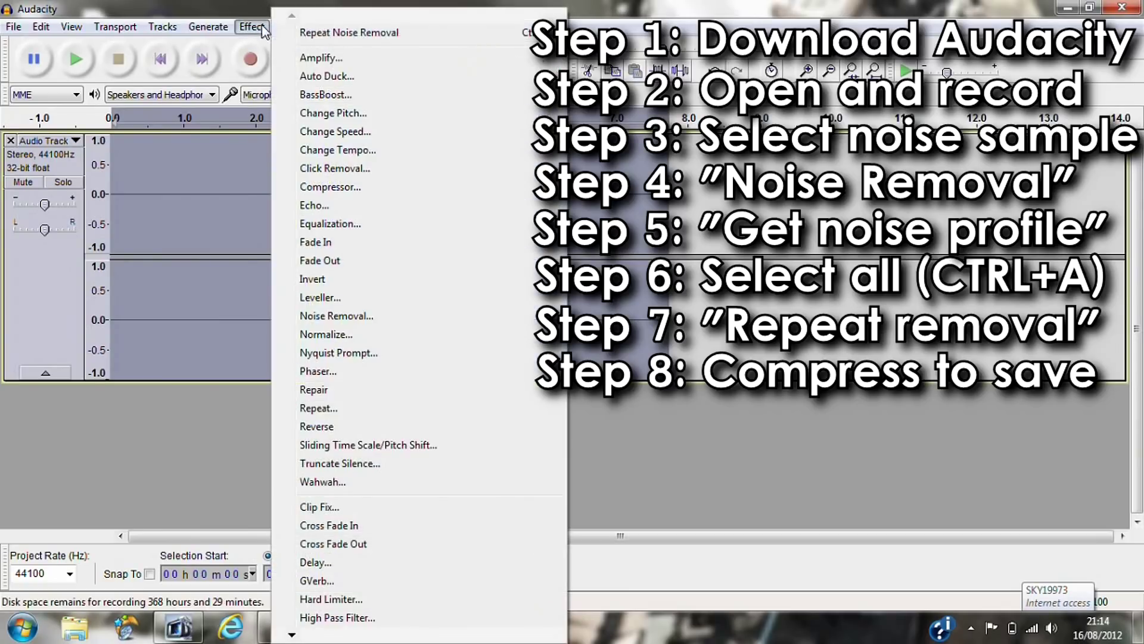
{"action": "left_click", "coordinate": [322, 34]}
{"action": "left_click", "coordinate": [254, 28]}
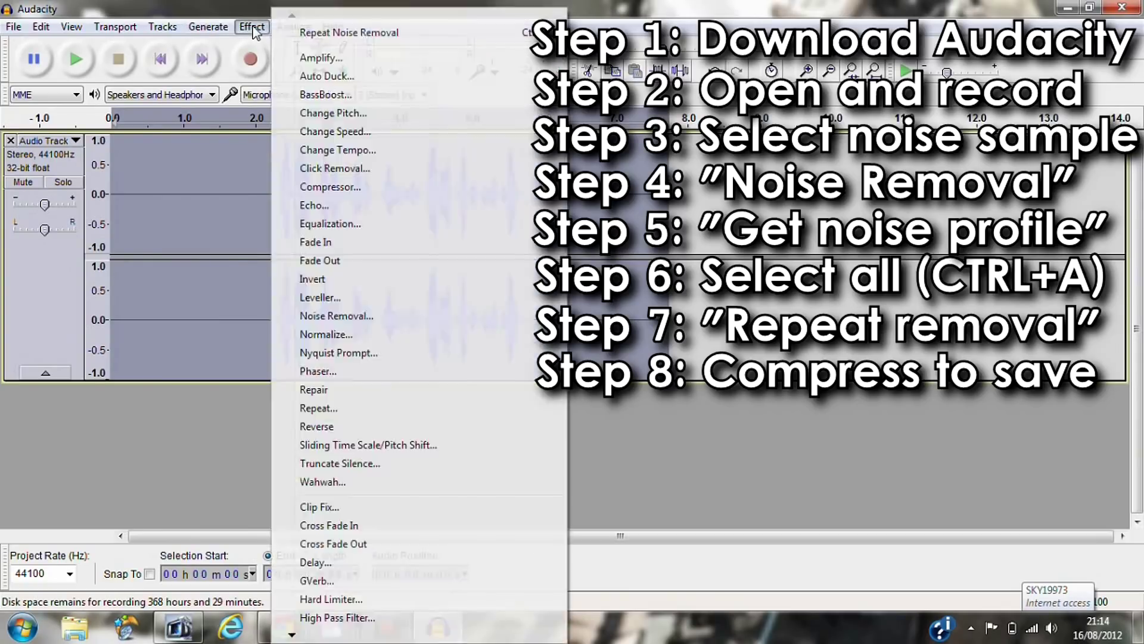
{"action": "left_click", "coordinate": [396, 316]}
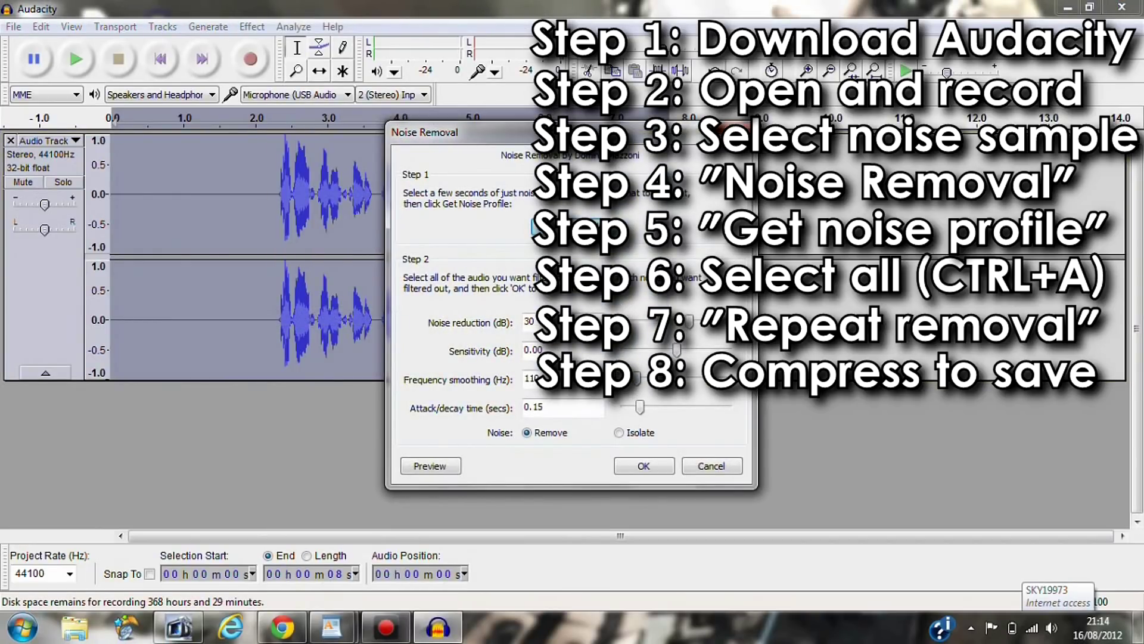
- Dismiss the noise removal settings, then exit Audacity and answer its save-changes prompt
{"action": "key", "text": "Escape"}
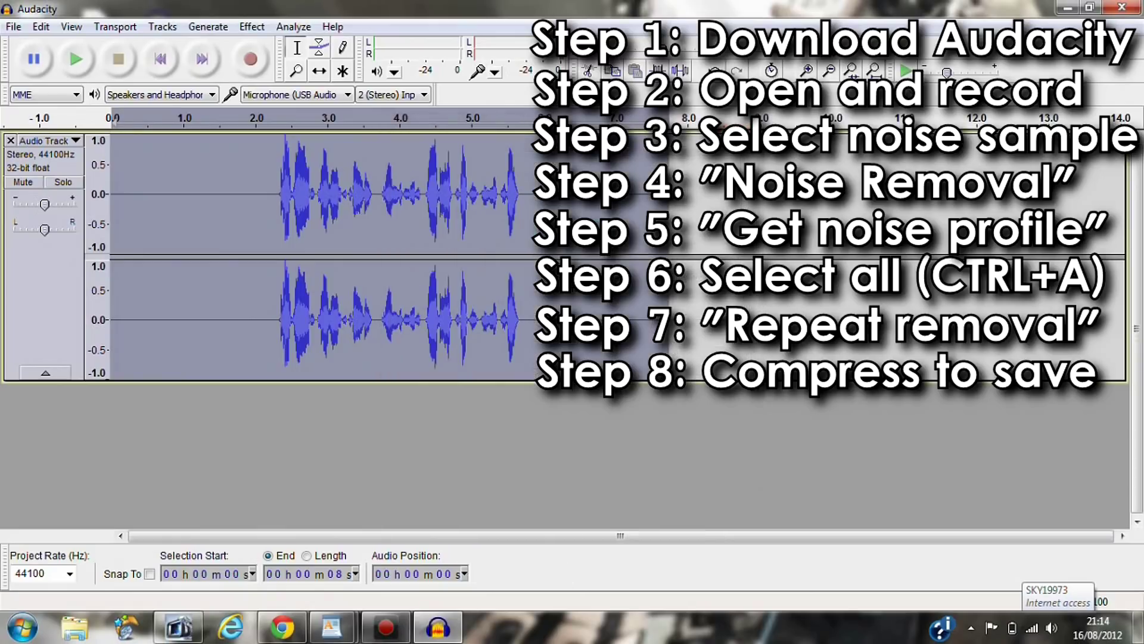
{"action": "left_click", "coordinate": [1122, 11]}
{"action": "left_click", "coordinate": [572, 511]}
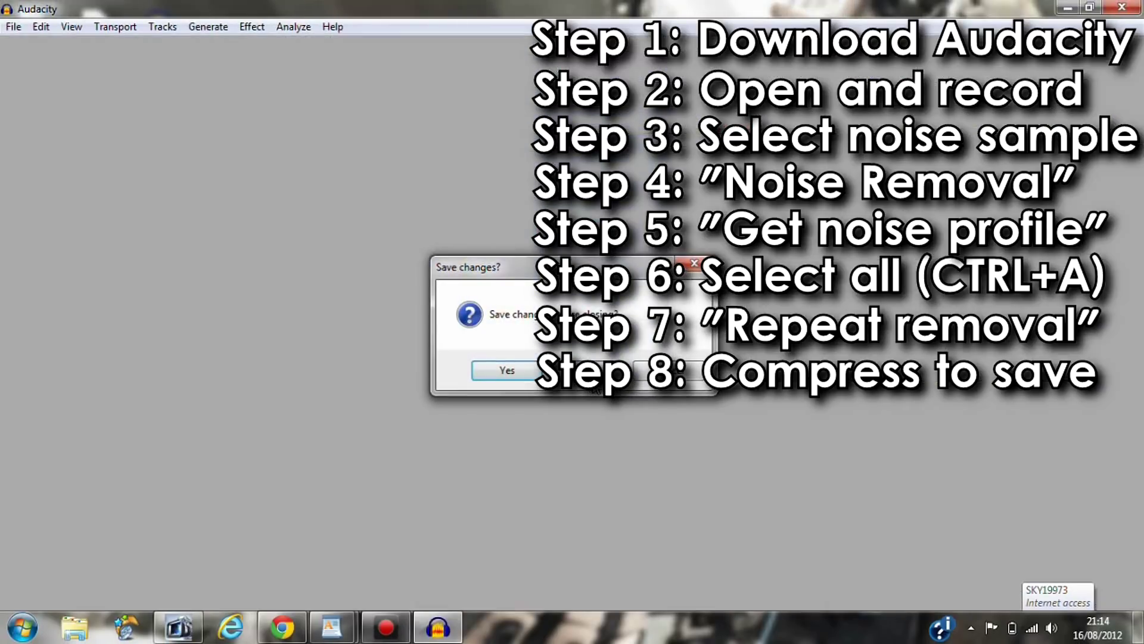